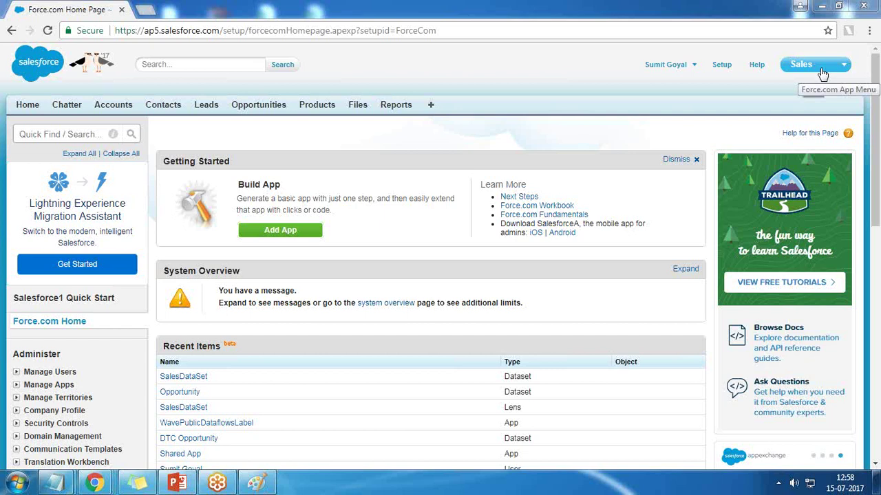
- Open AppExchange and search its apps for "Informatica"
{"action": "left_click", "coordinate": [823, 69]}
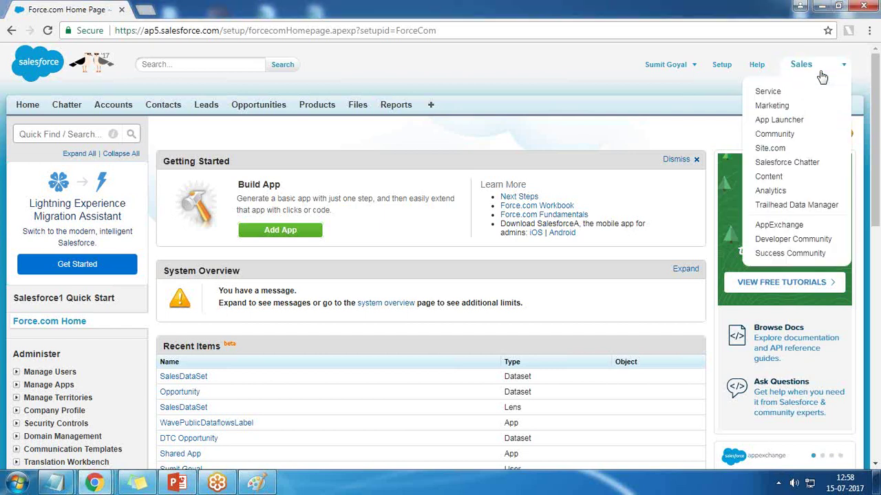
{"action": "left_click", "coordinate": [778, 227]}
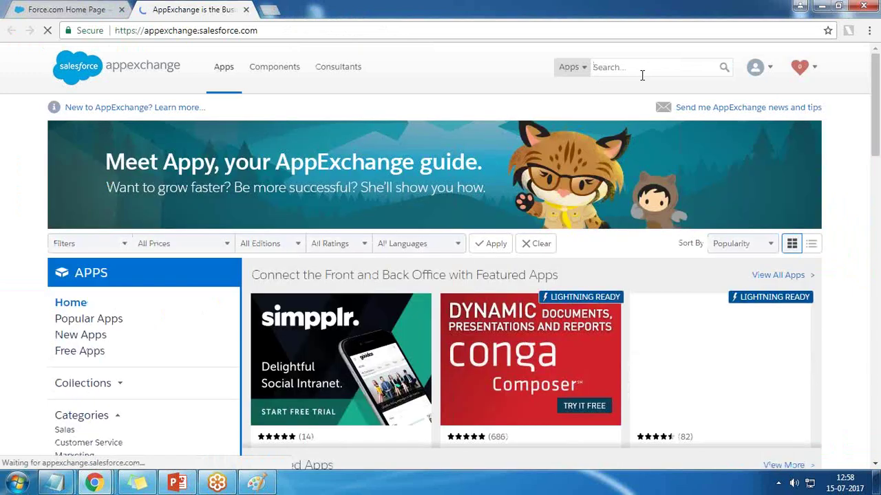
{"action": "left_click", "coordinate": [642, 75]}
{"action": "type", "text": "Infroa"}
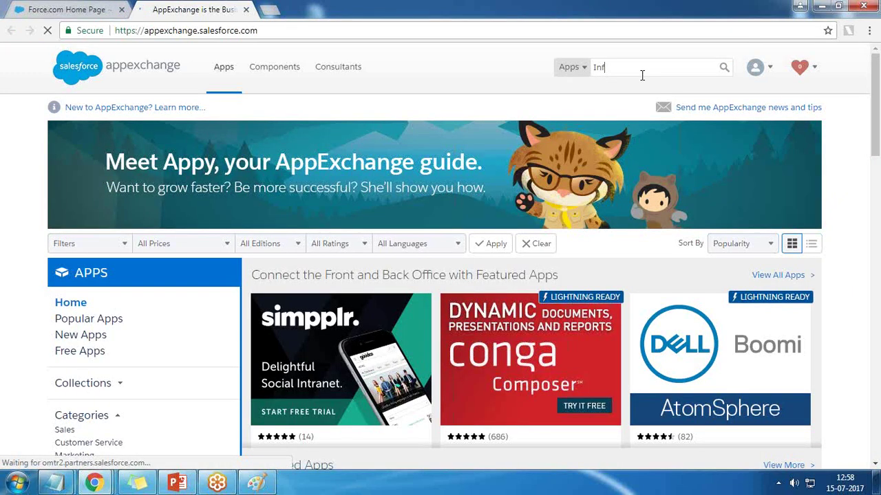
{"action": "type", "text": "matica"}
{"action": "key", "text": "Return"}
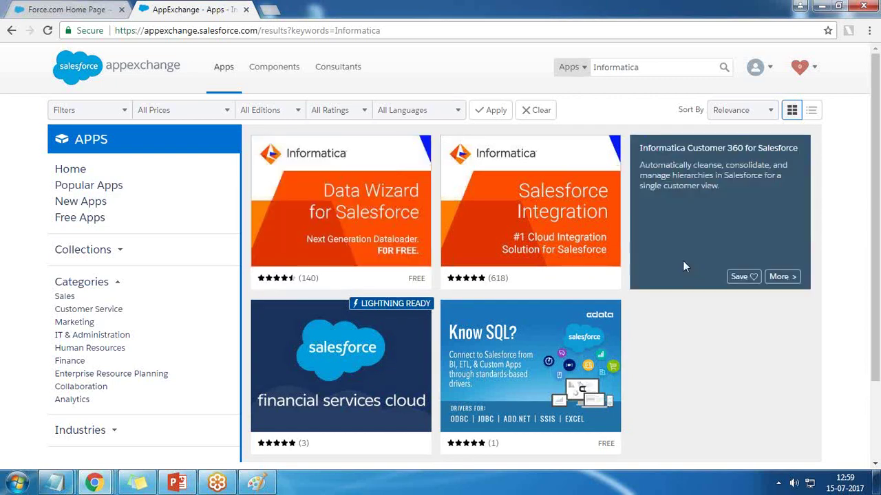
- Open the Informatica Cloud Data Wizard listing and review its overview and pricing
{"action": "mouse_move", "coordinate": [302, 162]}
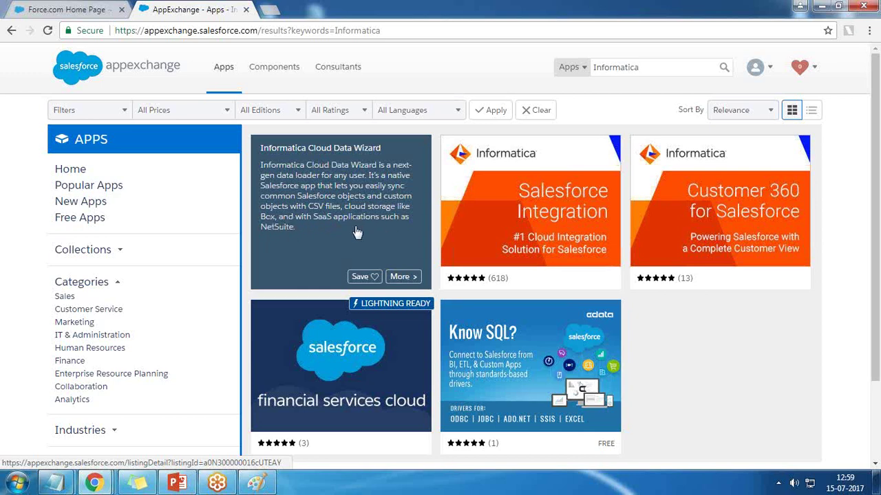
{"action": "left_click", "coordinate": [352, 205]}
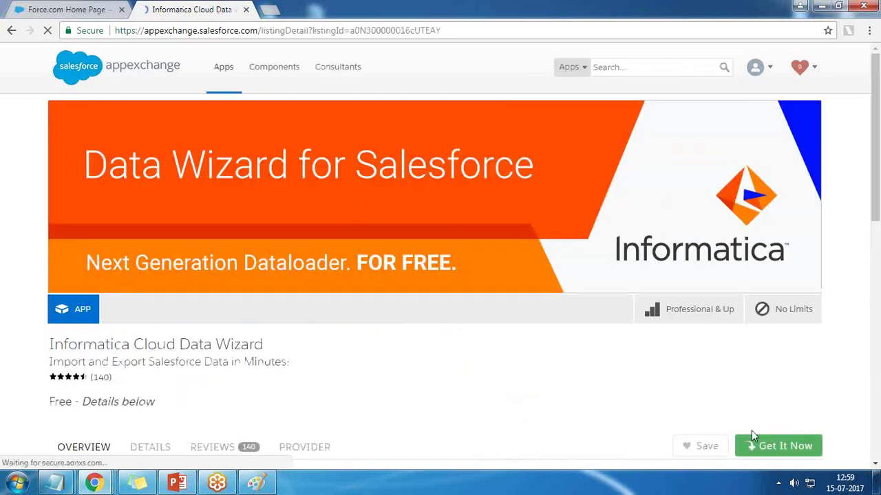
{"action": "scroll", "coordinate": [754, 351], "scroll_direction": "down", "scroll_amount": 2}
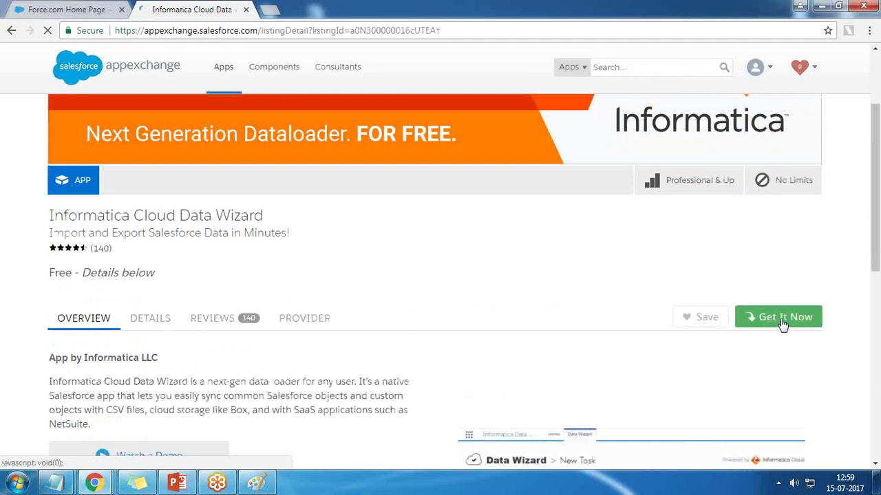
{"action": "left_click_drag", "start_coordinate": [47, 274], "coordinate": [156, 273]}
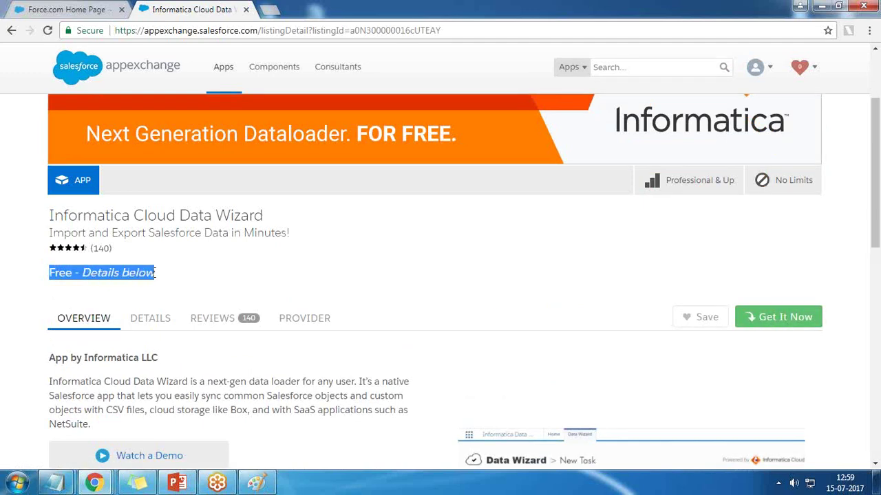
{"action": "scroll", "coordinate": [154, 275], "scroll_direction": "down", "scroll_amount": 3}
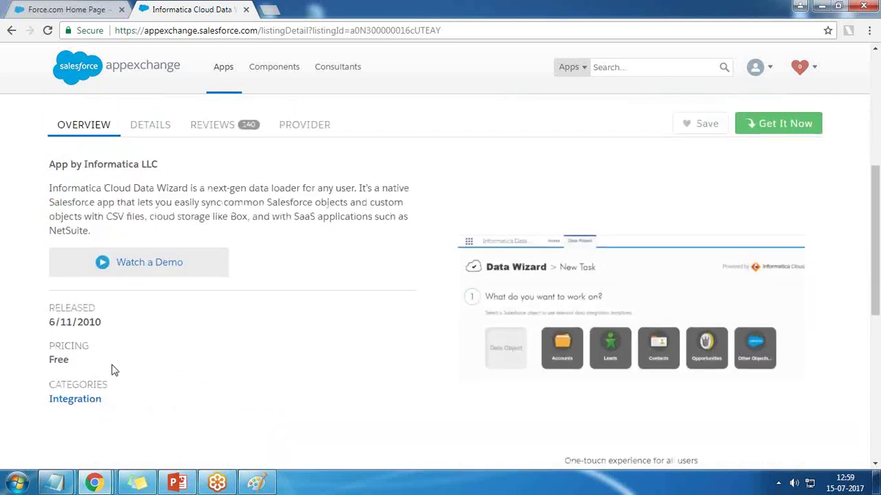
{"action": "left_click_drag", "start_coordinate": [51, 359], "coordinate": [72, 362]}
{"action": "scroll", "coordinate": [223, 426], "scroll_direction": "down", "scroll_amount": 2}
{"action": "scroll", "coordinate": [222, 426], "scroll_direction": "up", "scroll_amount": 4}
{"action": "scroll", "coordinate": [223, 256], "scroll_direction": "up", "scroll_amount": 3}
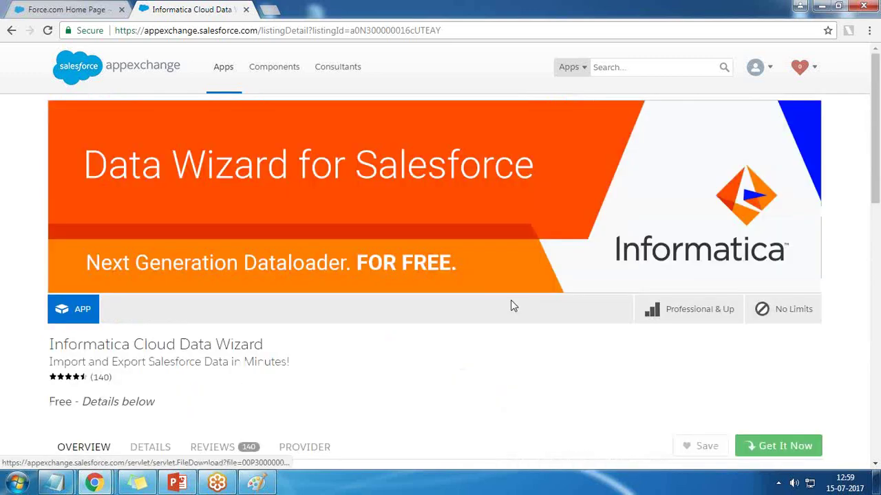
- Get the Informatica Cloud Data Wizard app and choose to install it in production
{"action": "scroll", "coordinate": [783, 445], "scroll_direction": "down", "scroll_amount": 1}
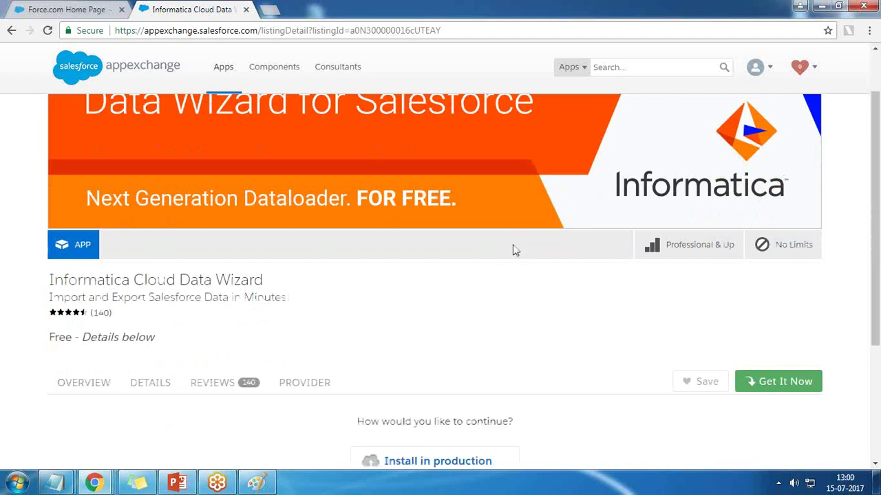
{"action": "scroll", "coordinate": [678, 340], "scroll_direction": "down", "scroll_amount": 3}
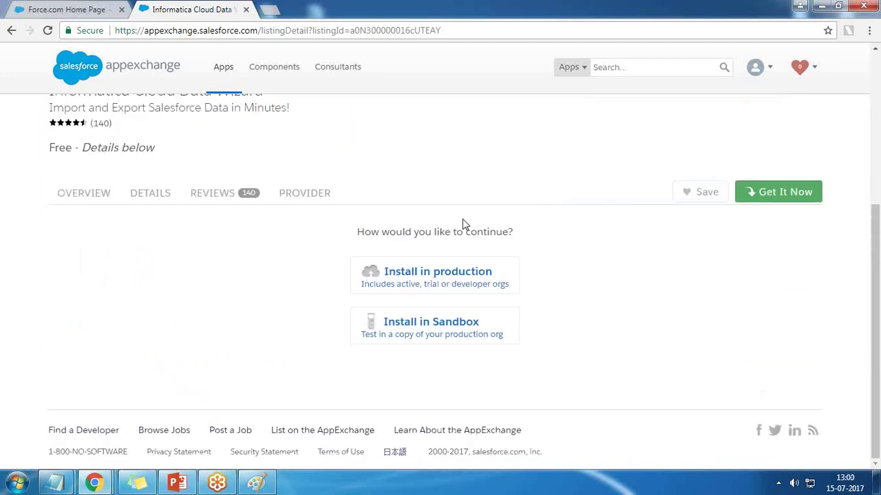
{"action": "left_click", "coordinate": [439, 284]}
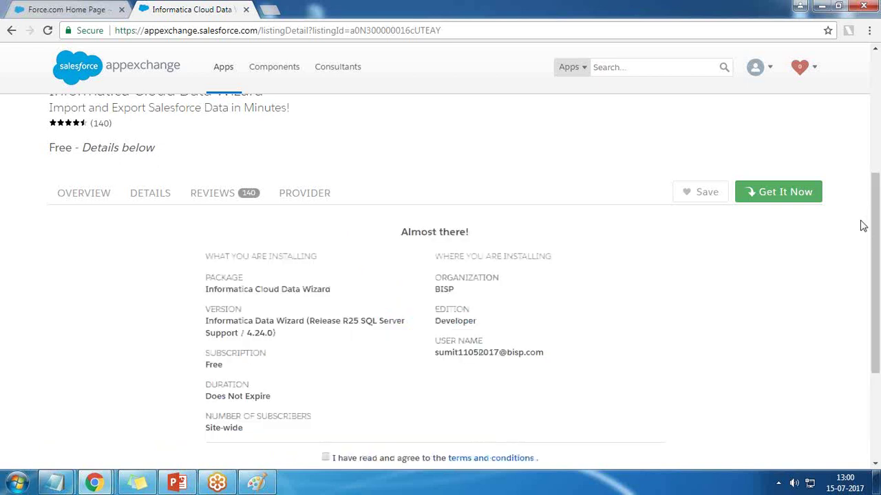
- Review the package's installation details, agree to the terms and conditions, and confirm the installation
{"action": "scroll", "coordinate": [526, 294], "scroll_direction": "down", "scroll_amount": 2}
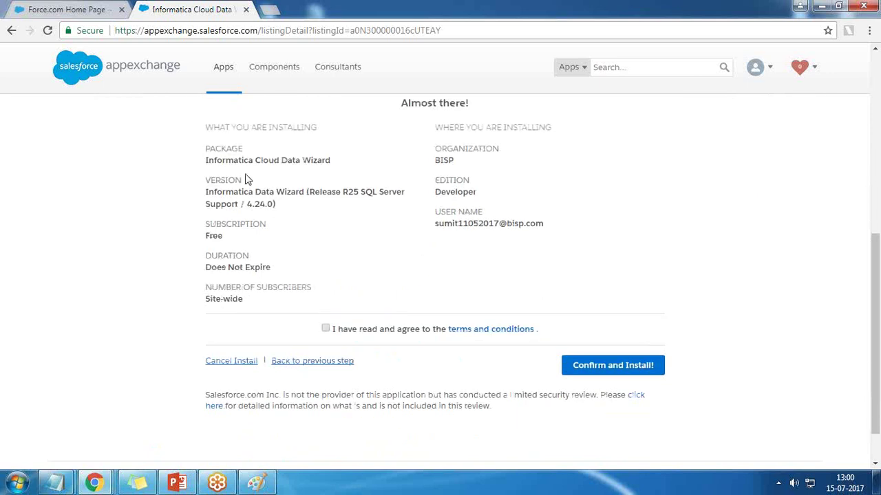
{"action": "scroll", "coordinate": [363, 220], "scroll_direction": "up", "scroll_amount": 1}
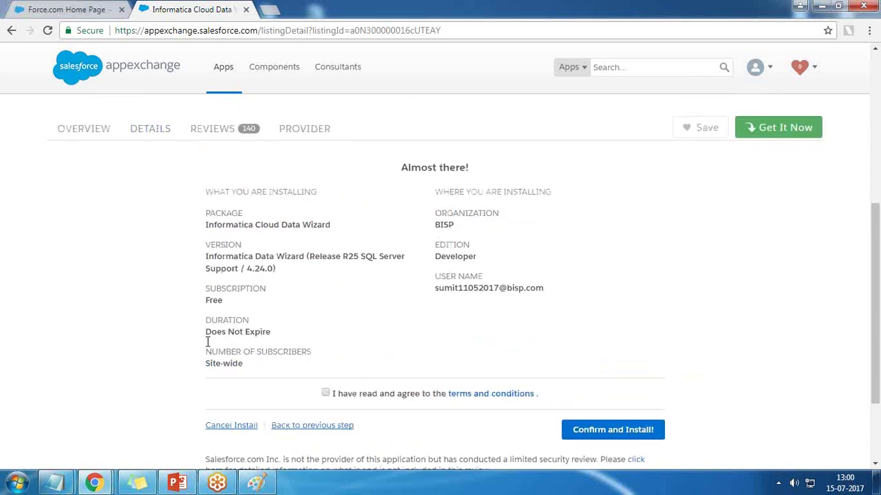
{"action": "left_click_drag", "start_coordinate": [207, 332], "coordinate": [279, 330]}
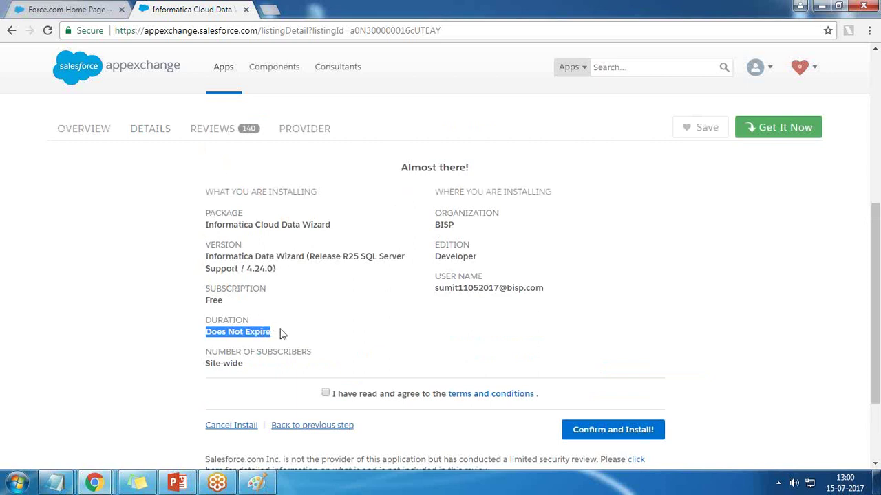
{"action": "left_click", "coordinate": [326, 394]}
{"action": "left_click", "coordinate": [623, 432]}
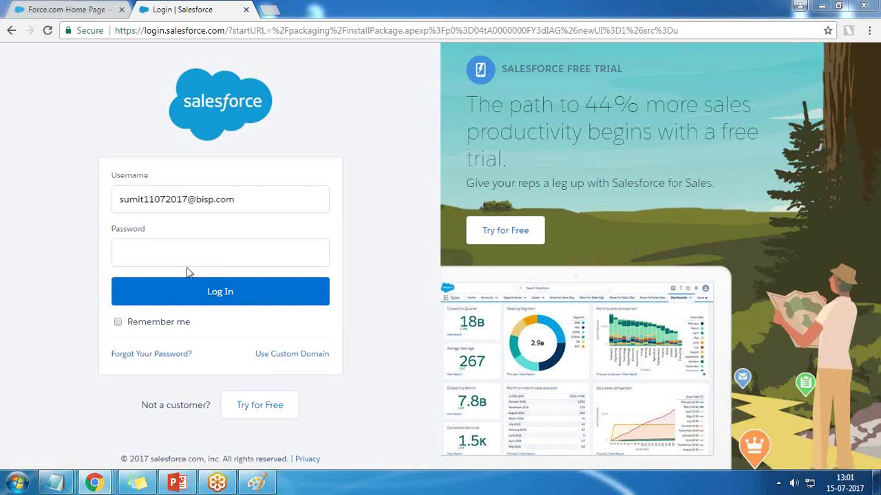
- Enter the account password on the Salesforce login page and log in
{"action": "left_click", "coordinate": [146, 263]}
{"action": "type", "text": "********"}
{"action": "left_click", "coordinate": [168, 303]}
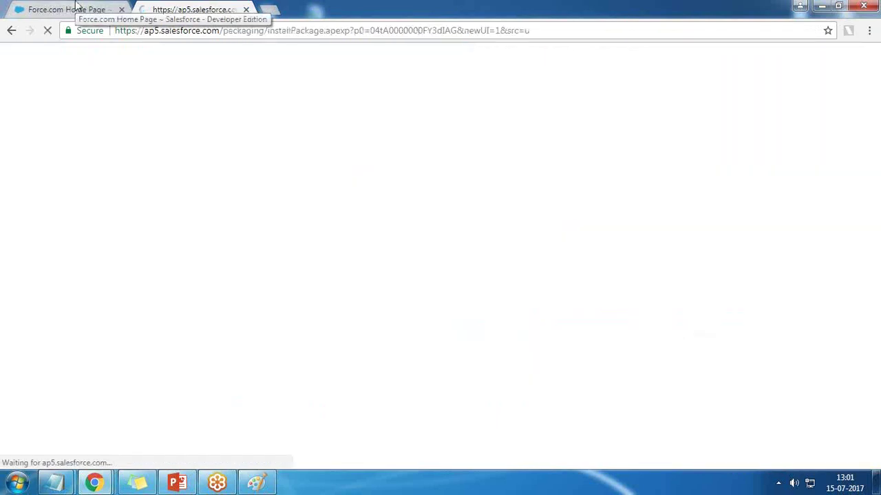
- Open the All Users list in the Salesforce org's setup and check the system administrator's username
{"action": "left_click", "coordinate": [76, 7]}
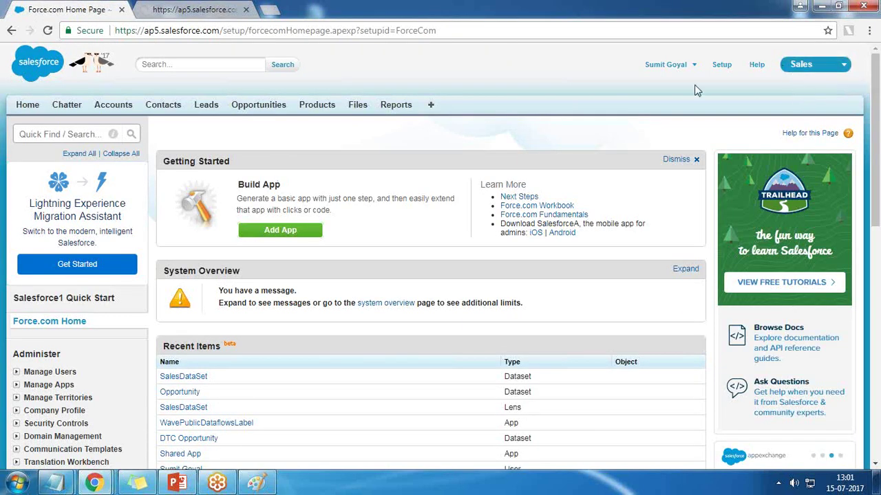
{"action": "left_click", "coordinate": [693, 65]}
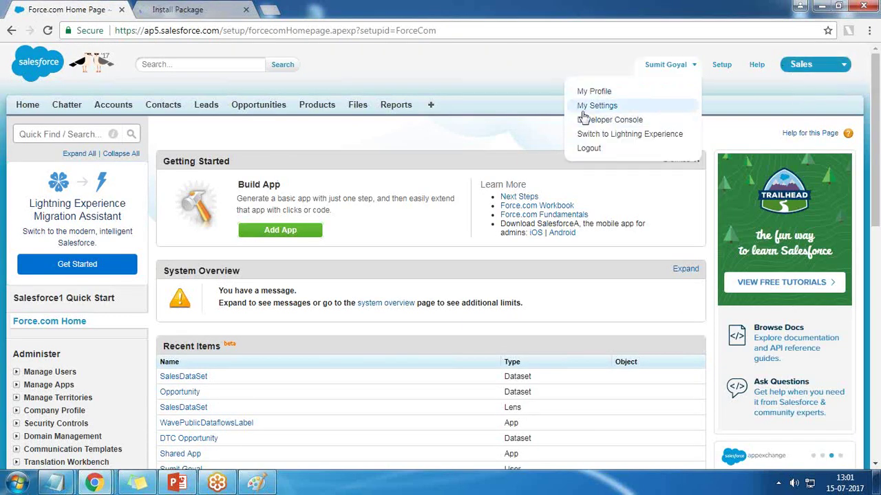
{"action": "left_click", "coordinate": [16, 374]}
{"action": "left_click", "coordinate": [43, 391]}
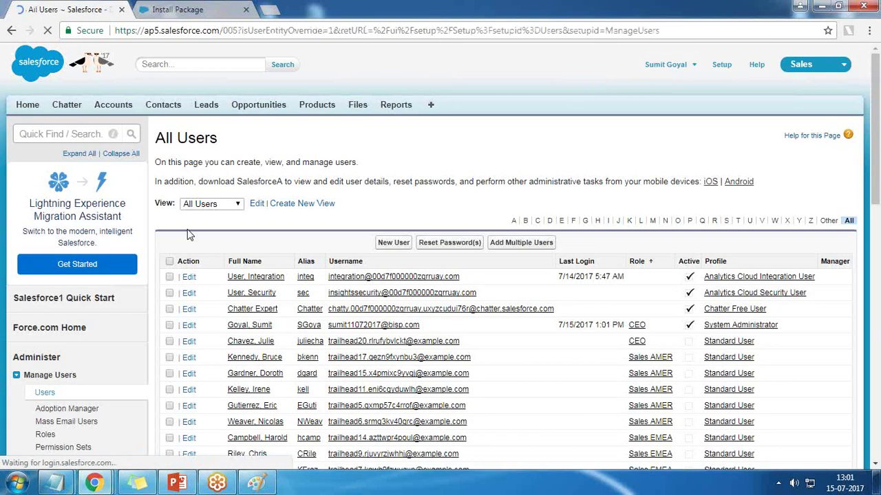
{"action": "left_click_drag", "start_coordinate": [420, 325], "coordinate": [325, 330]}
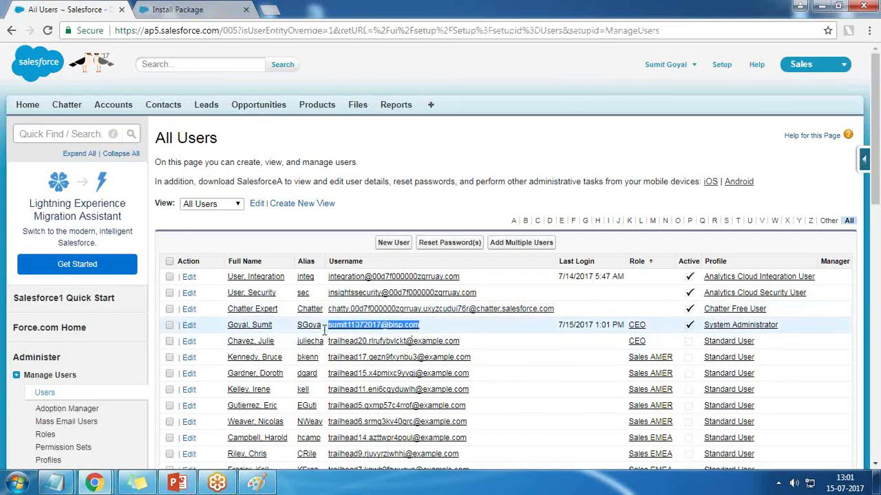
{"action": "scroll", "coordinate": [372, 371], "scroll_direction": "down", "scroll_amount": 3}
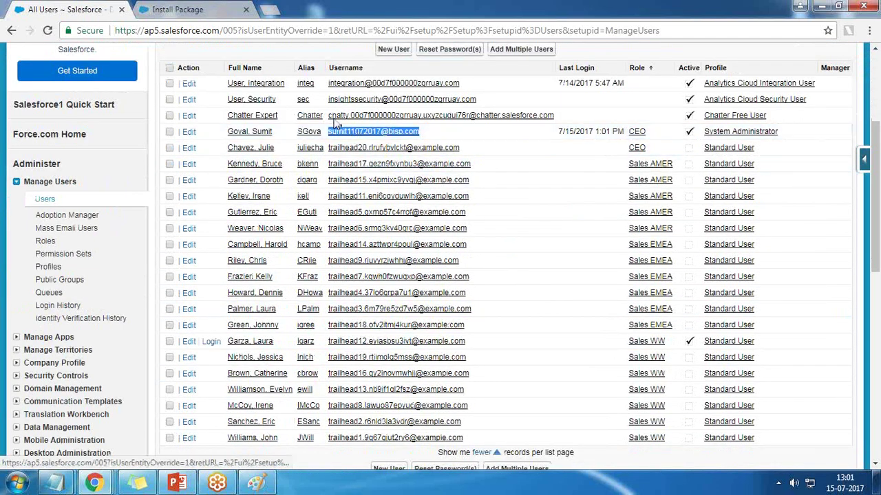
- Return to the package installer and install Informatica Cloud Data Wizard for all users, granting access to the third-party web sites
{"action": "left_click", "coordinate": [196, 8]}
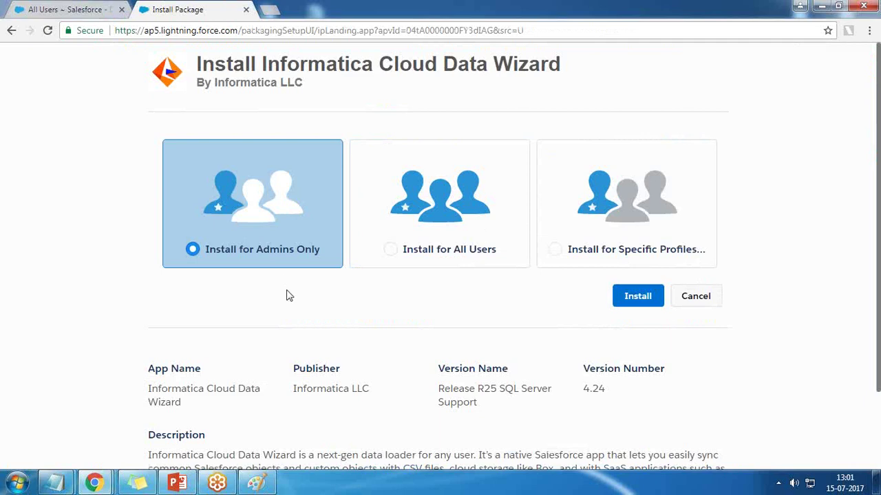
{"action": "left_click", "coordinate": [445, 206]}
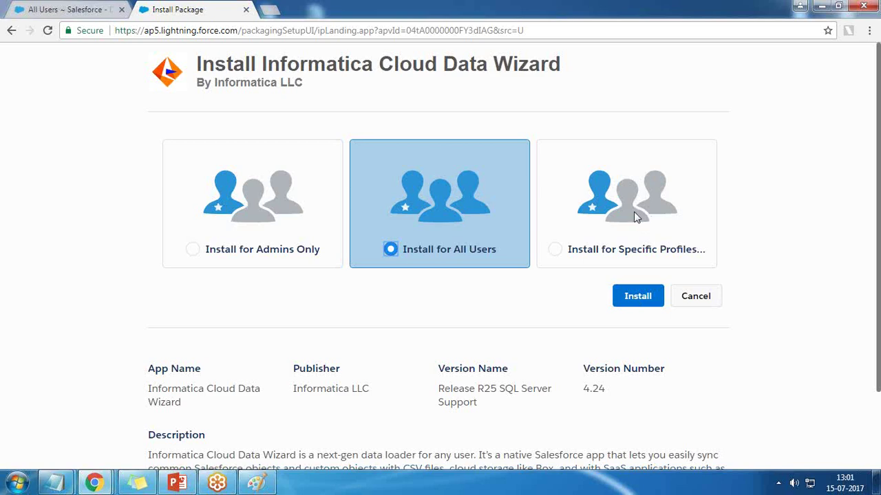
{"action": "scroll", "coordinate": [634, 211], "scroll_direction": "down", "scroll_amount": 2}
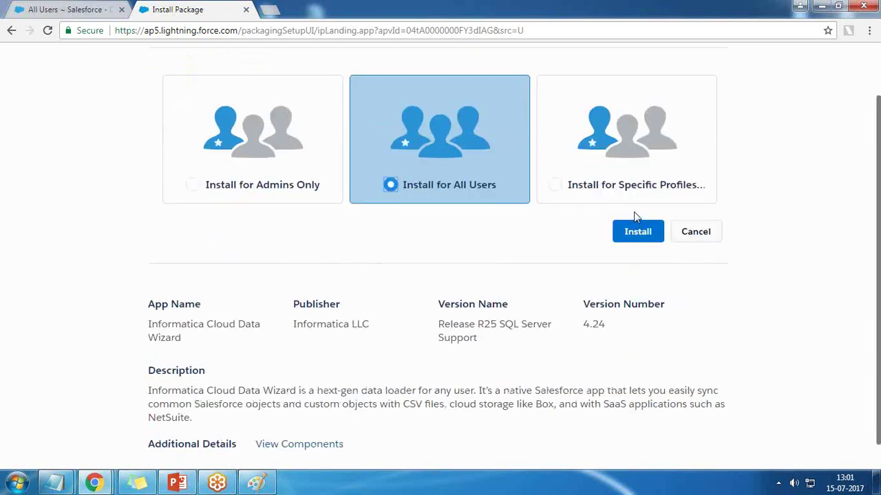
{"action": "left_click", "coordinate": [633, 231]}
{"action": "left_click", "coordinate": [328, 331]}
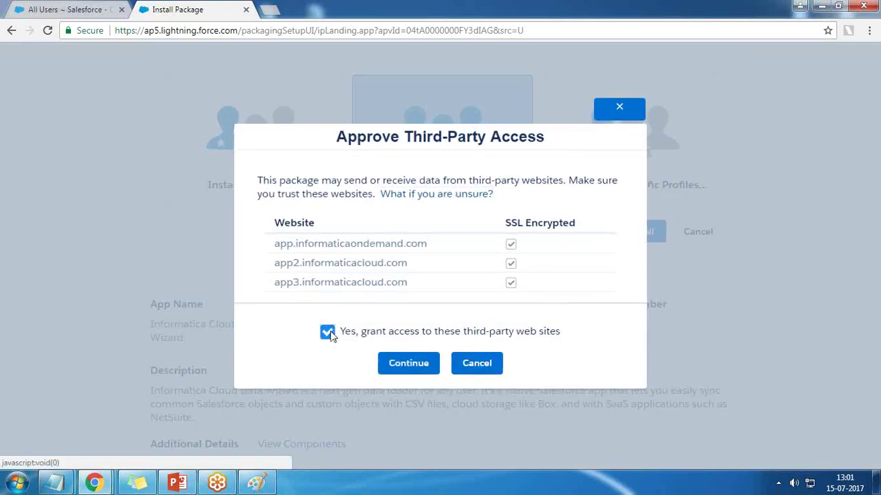
{"action": "left_click", "coordinate": [410, 362]}
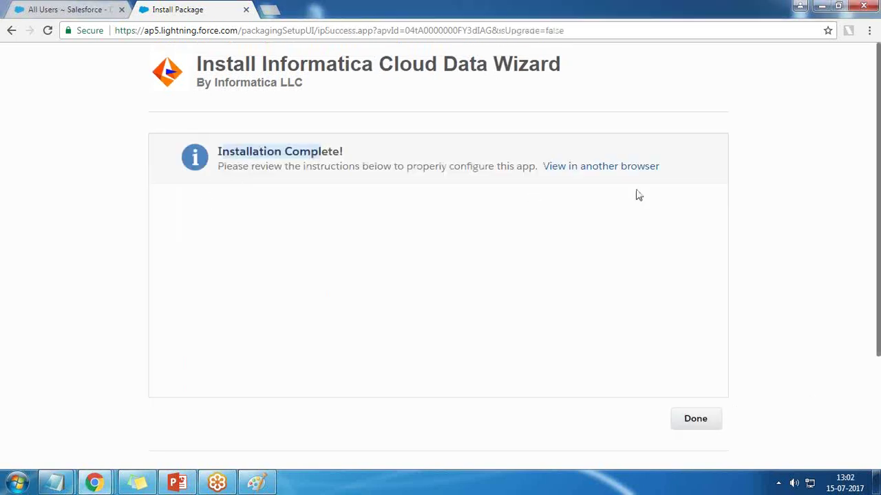
{"action": "left_click", "coordinate": [696, 418]}
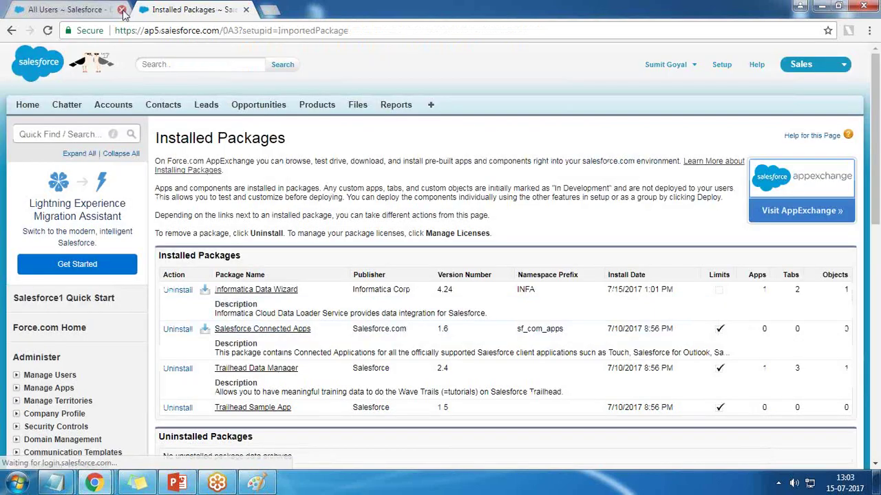
- Close the All Users page and examine the Informatica Data Wizard entry among the installed packages
{"action": "left_click", "coordinate": [122, 10]}
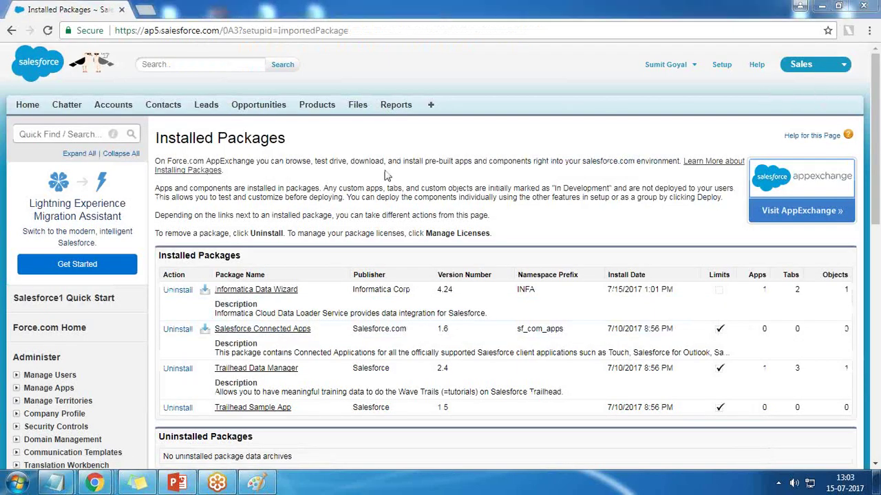
{"action": "left_click_drag", "start_coordinate": [217, 138], "coordinate": [294, 140]}
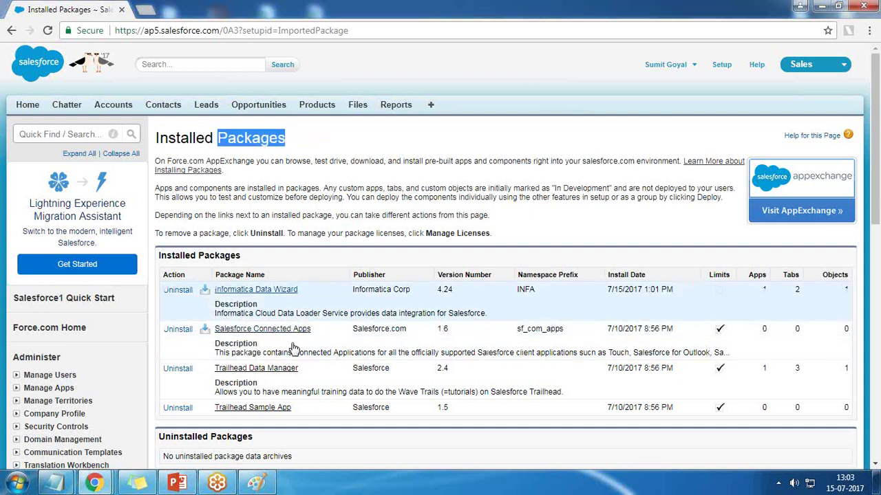
{"action": "left_click", "coordinate": [289, 294]}
{"action": "left_click_drag", "start_coordinate": [288, 294], "coordinate": [214, 292]}
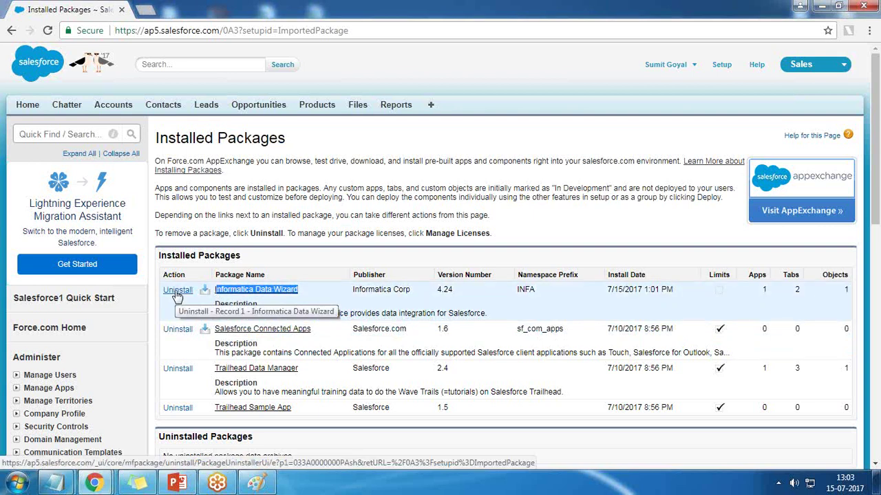
{"action": "scroll", "coordinate": [833, 138], "scroll_direction": "down", "scroll_amount": 2}
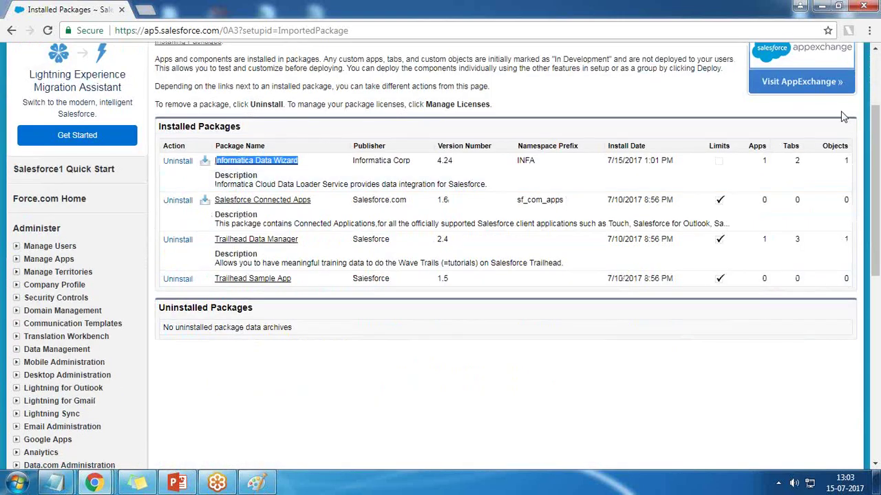
{"action": "left_click", "coordinate": [633, 383]}
{"action": "scroll", "coordinate": [633, 383], "scroll_direction": "up", "scroll_amount": 2}
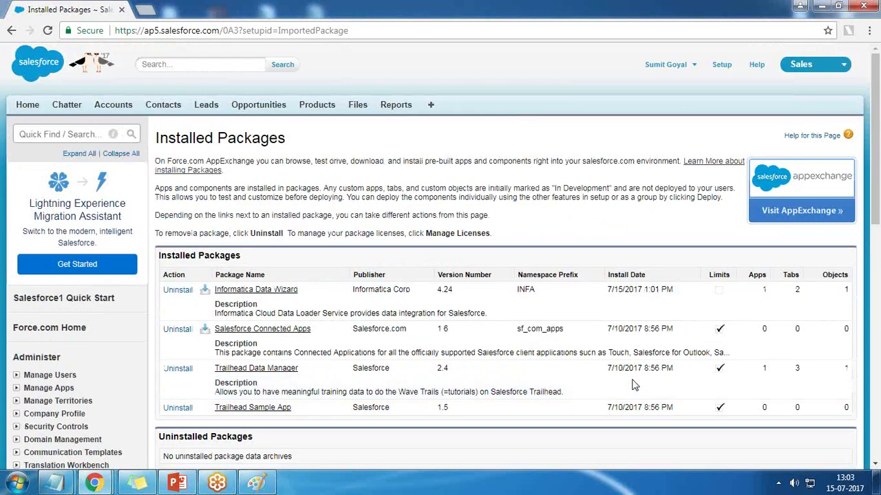
- Open Informatica Data Wizard from the app list, allow it access to the Salesforce account, and look over its welcome page
{"action": "left_click", "coordinate": [844, 66]}
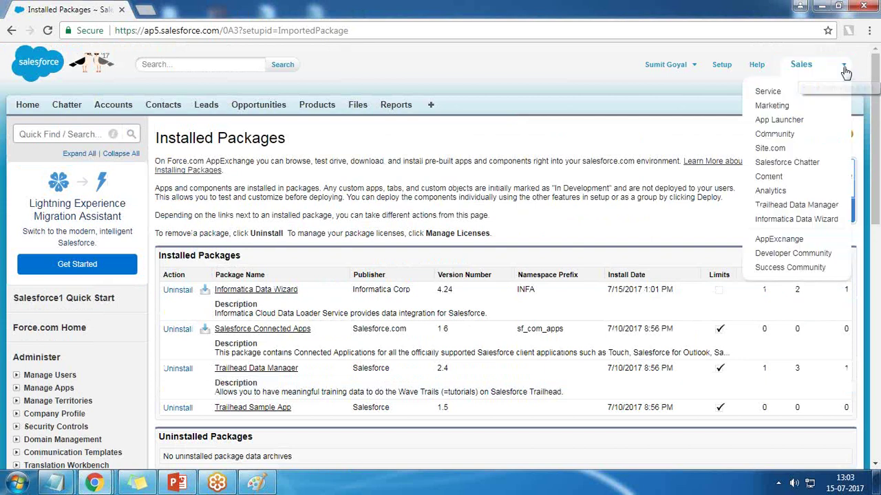
{"action": "left_click", "coordinate": [782, 222]}
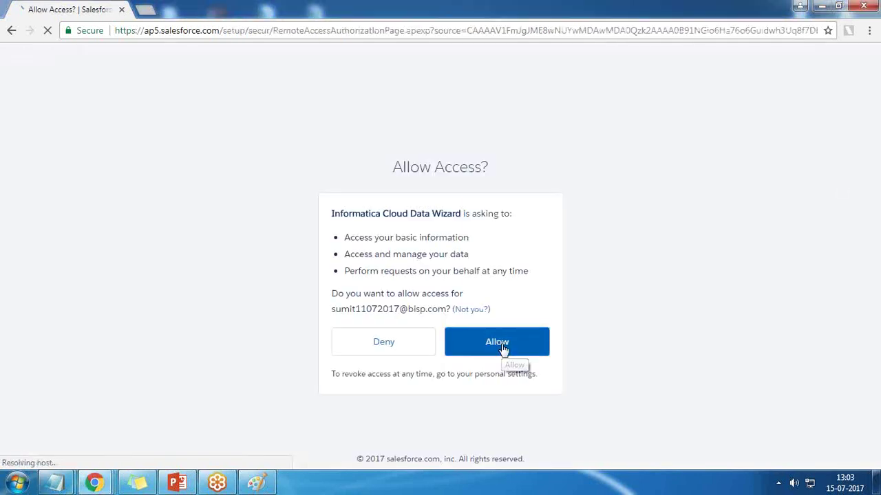
{"action": "left_click", "coordinate": [502, 349]}
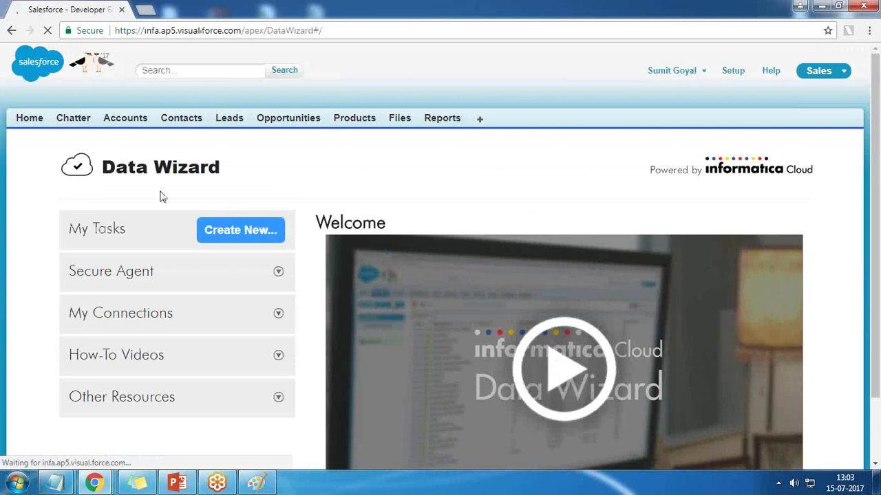
{"action": "left_click_drag", "start_coordinate": [103, 170], "coordinate": [213, 173]}
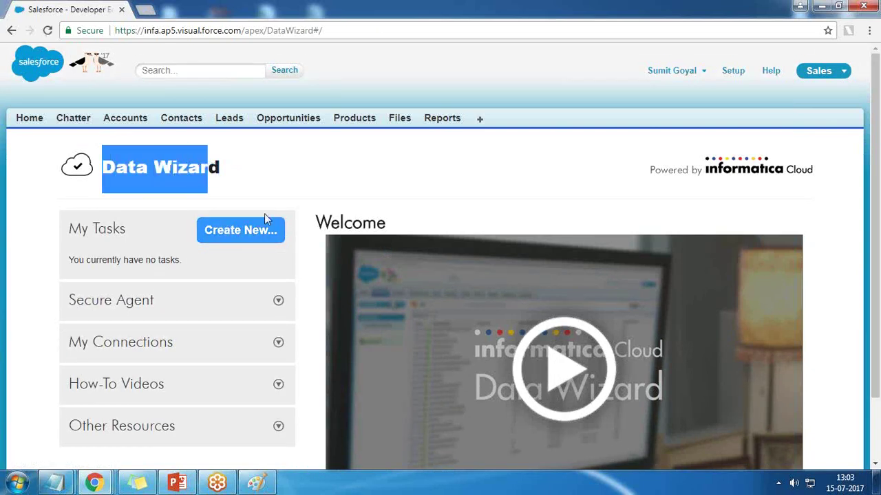
{"action": "scroll", "coordinate": [418, 332], "scroll_direction": "down", "scroll_amount": 2}
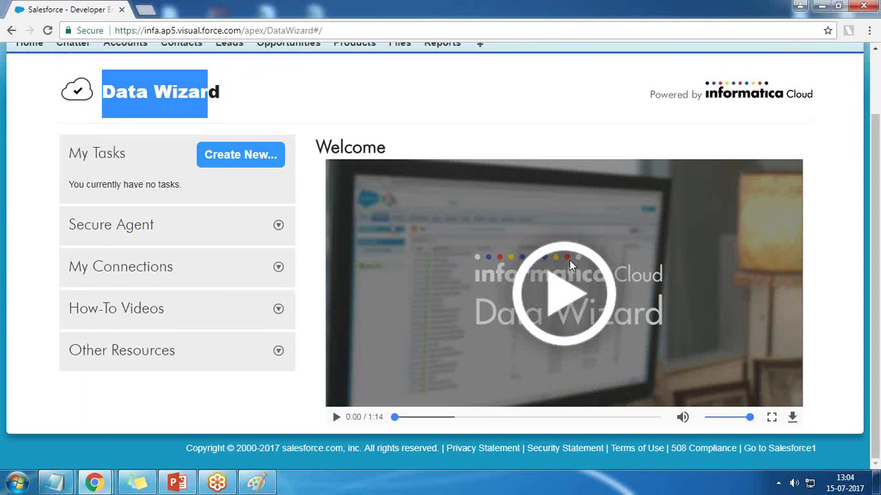
{"action": "scroll", "coordinate": [569, 260], "scroll_direction": "up", "scroll_amount": 1}
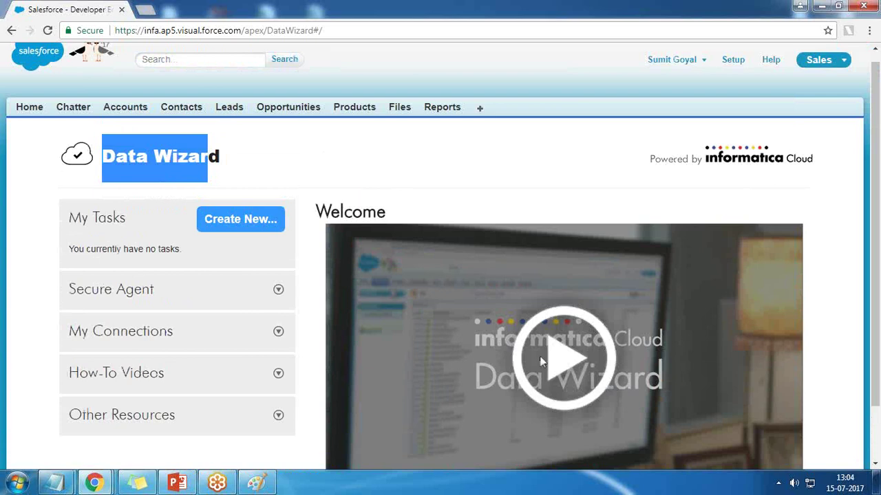
- Create a new Data Wizard task and view the list of other Salesforce objects, closing it without choosing one
{"action": "left_click", "coordinate": [243, 223]}
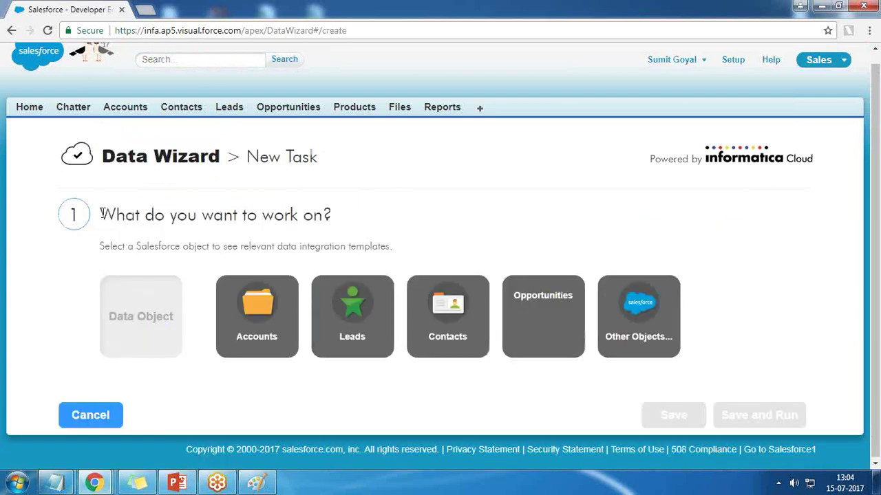
{"action": "left_click_drag", "start_coordinate": [107, 215], "coordinate": [336, 214]}
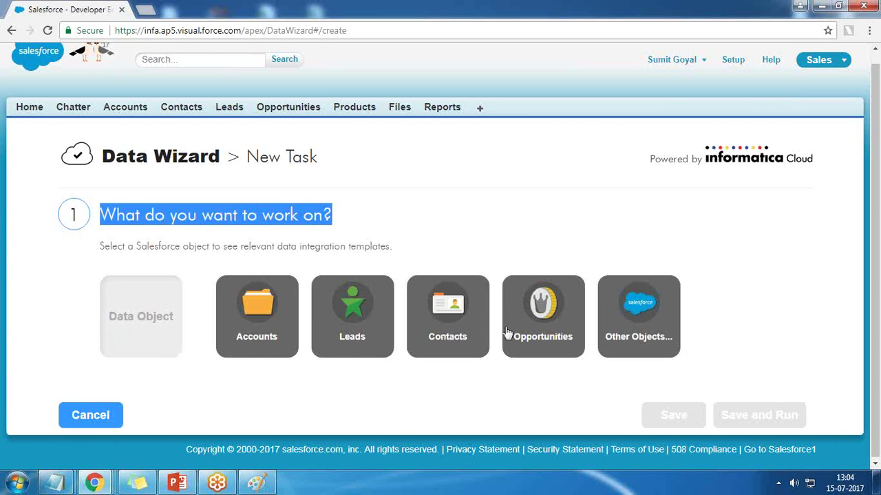
{"action": "left_click", "coordinate": [641, 313]}
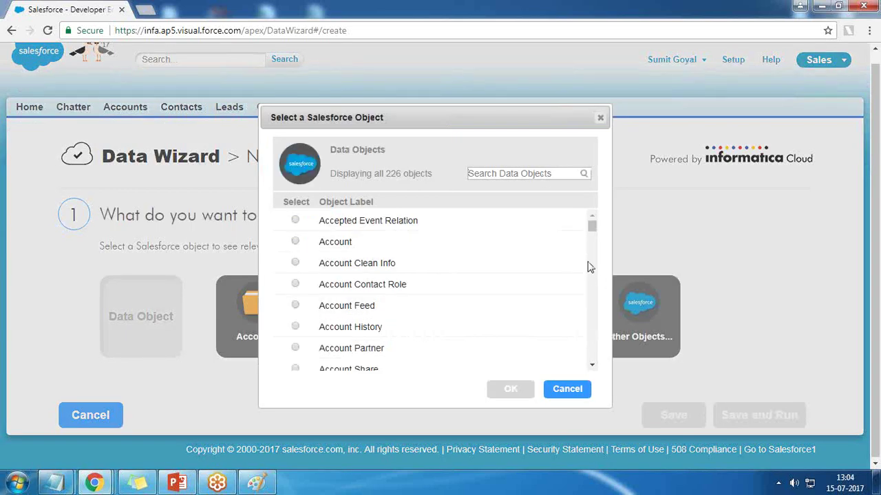
{"action": "mouse_move", "coordinate": [591, 226]}
{"action": "left_mouse_down"}
{"action": "mouse_move", "coordinate": [595, 368]}
{"action": "mouse_move", "coordinate": [590, 226]}
{"action": "left_mouse_up"}
{"action": "left_click", "coordinate": [599, 118]}
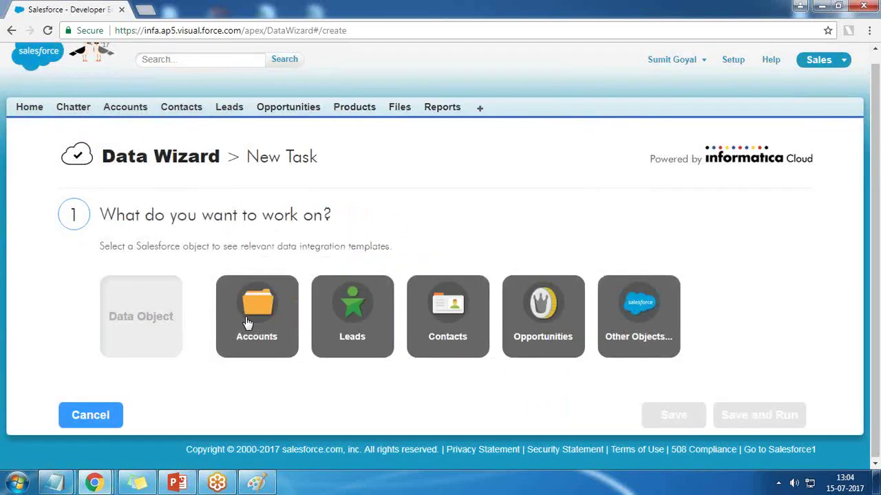
- Open the Account CSV file from the desktop in Excel and widen the Name, Phone and Annual Revenue columns
{"action": "key", "text": "super+d"}
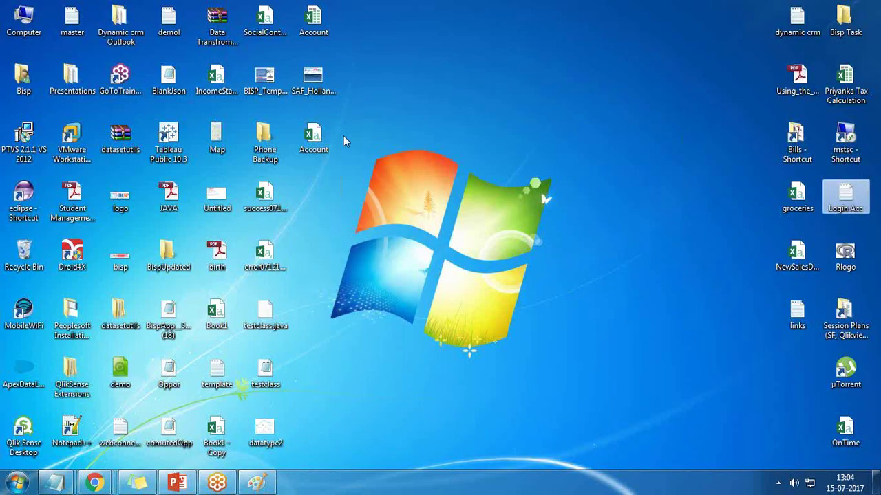
{"action": "double_click", "coordinate": [318, 143]}
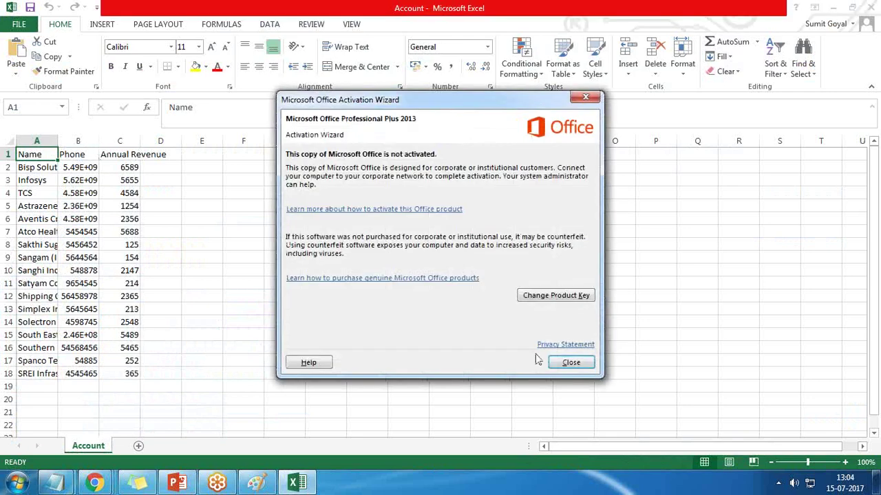
{"action": "left_click", "coordinate": [571, 363]}
{"action": "left_click_drag", "start_coordinate": [98, 142], "coordinate": [182, 142]}
{"action": "left_click_drag", "start_coordinate": [64, 141], "coordinate": [82, 142]}
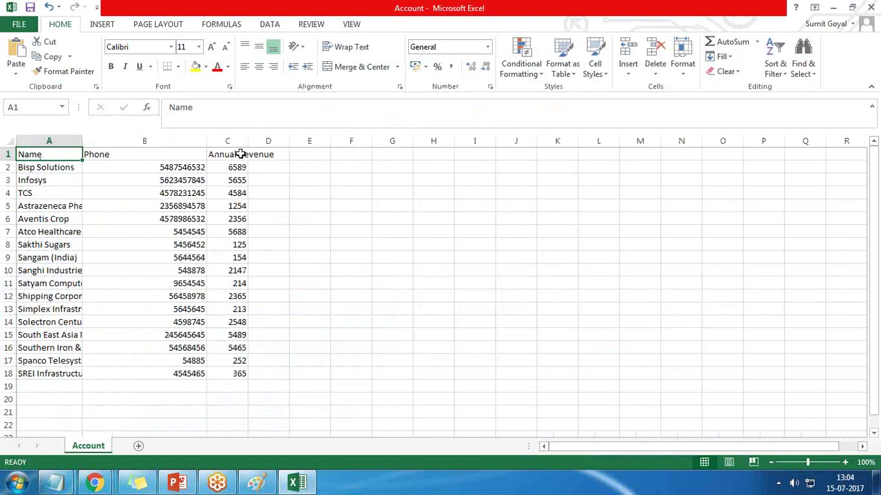
{"action": "left_click_drag", "start_coordinate": [253, 141], "coordinate": [291, 142]}
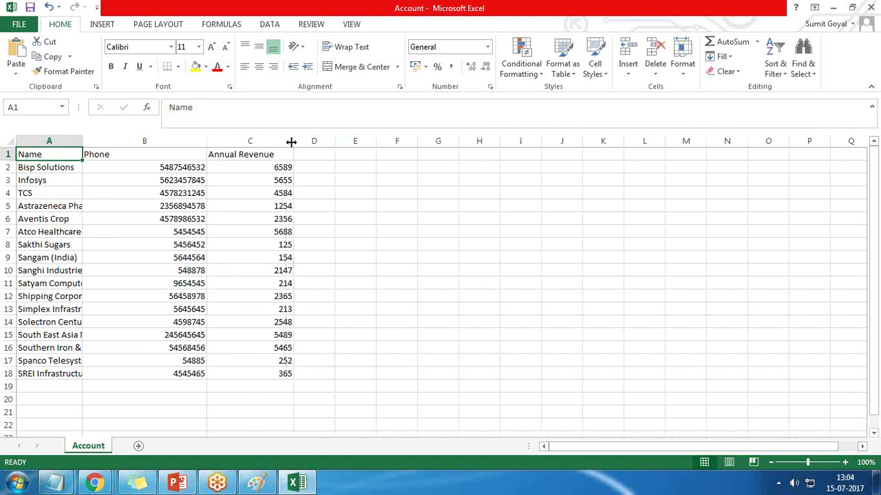
{"action": "left_click_drag", "start_coordinate": [82, 141], "coordinate": [169, 141]}
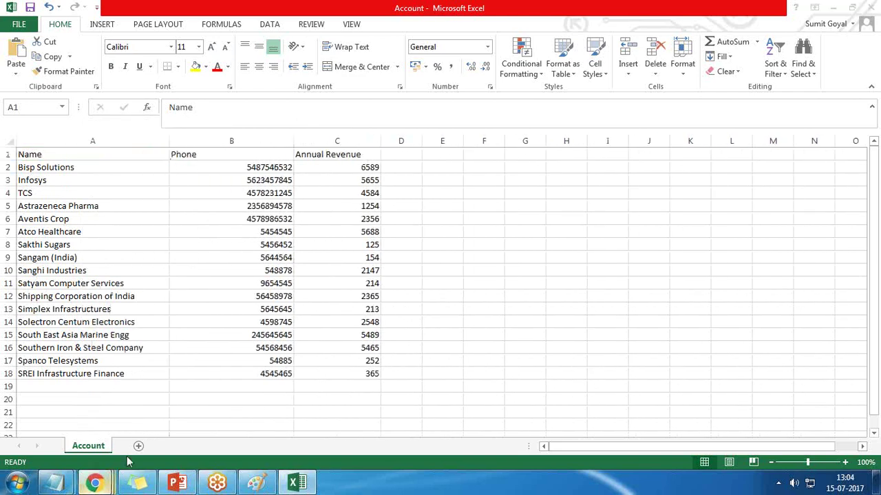
- Return to the Data Wizard in Chrome, select Accounts as the data object and choose the Import Accounts from a CSV File template
{"action": "mouse_move", "coordinate": [94, 483]}
{"action": "left_click", "coordinate": [382, 413]}
{"action": "left_click", "coordinate": [261, 306]}
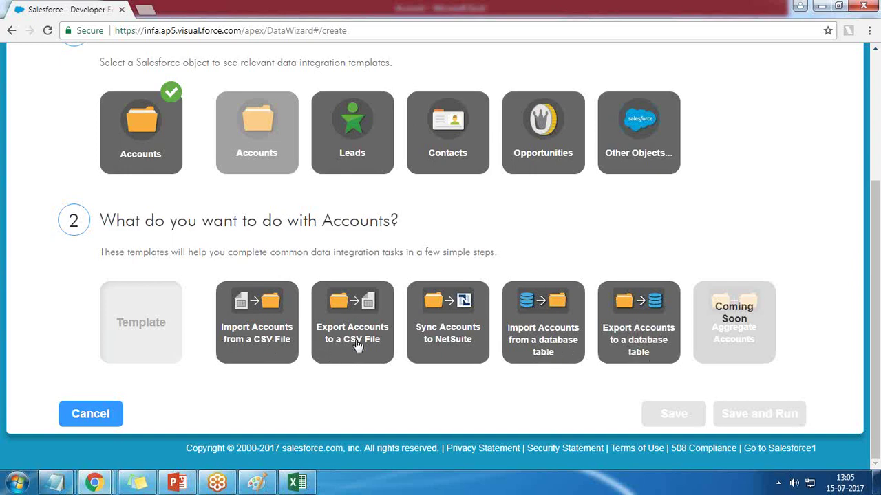
{"action": "left_click", "coordinate": [255, 313]}
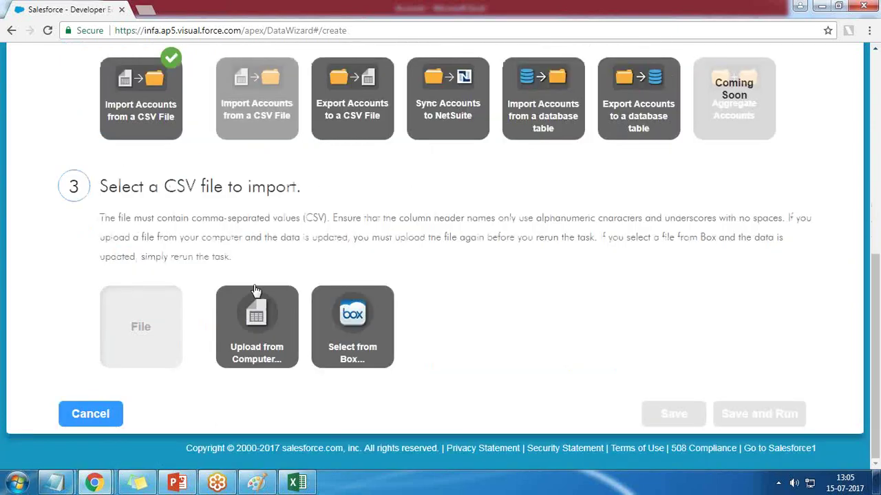
- Start a CSV upload from the computer and select the comma-separated Account file on the Desktop
{"action": "left_click_drag", "start_coordinate": [102, 185], "coordinate": [305, 182]}
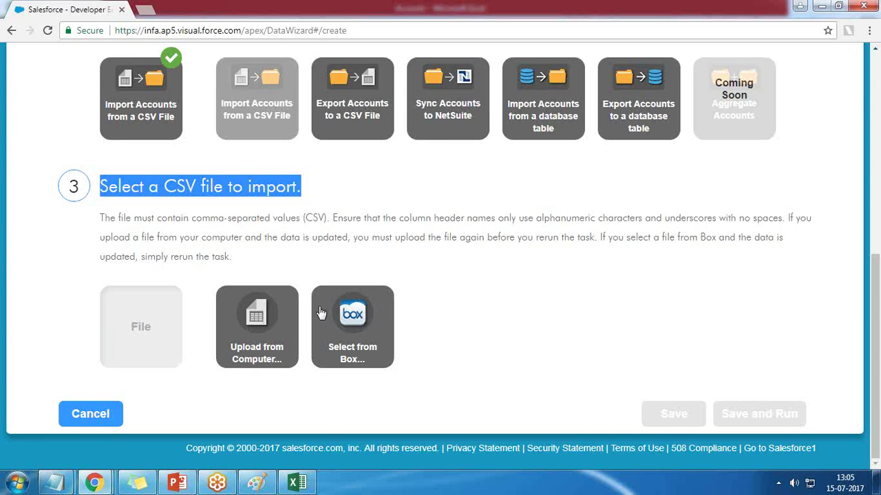
{"action": "left_click", "coordinate": [256, 324]}
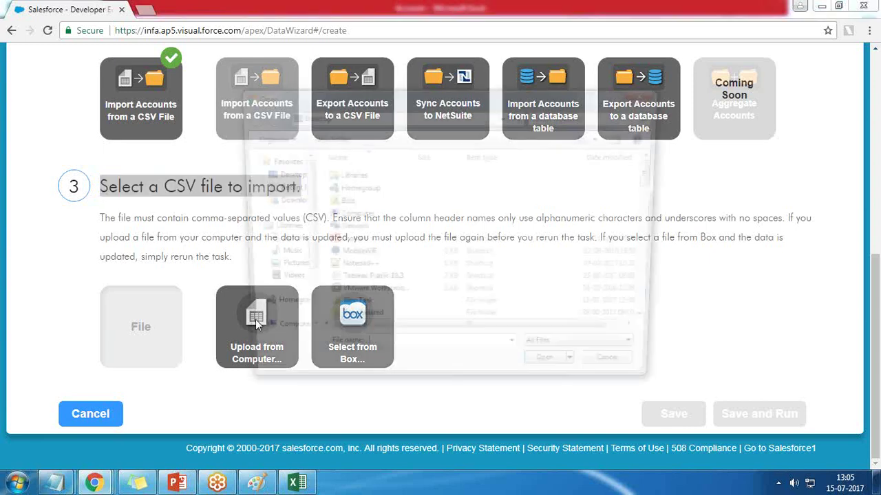
{"action": "scroll", "coordinate": [659, 185], "scroll_direction": "down", "scroll_amount": 1}
{"action": "scroll", "coordinate": [658, 184], "scroll_direction": "down", "scroll_amount": 3}
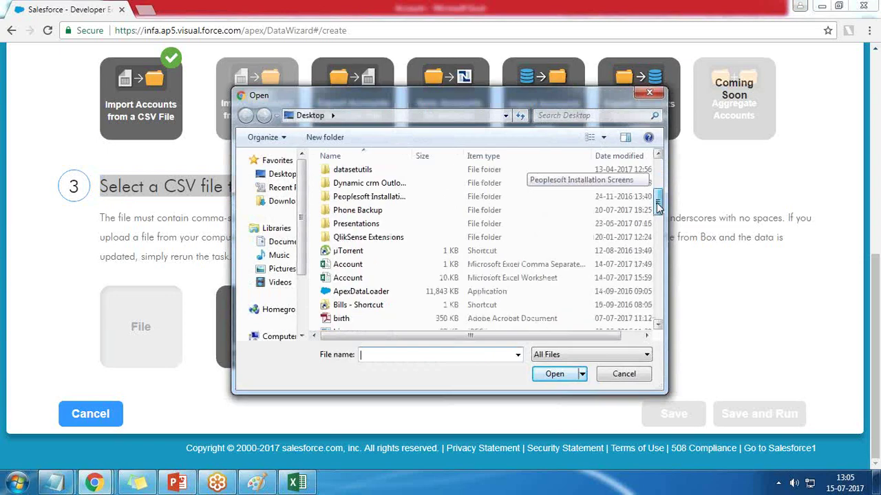
{"action": "left_click", "coordinate": [341, 264]}
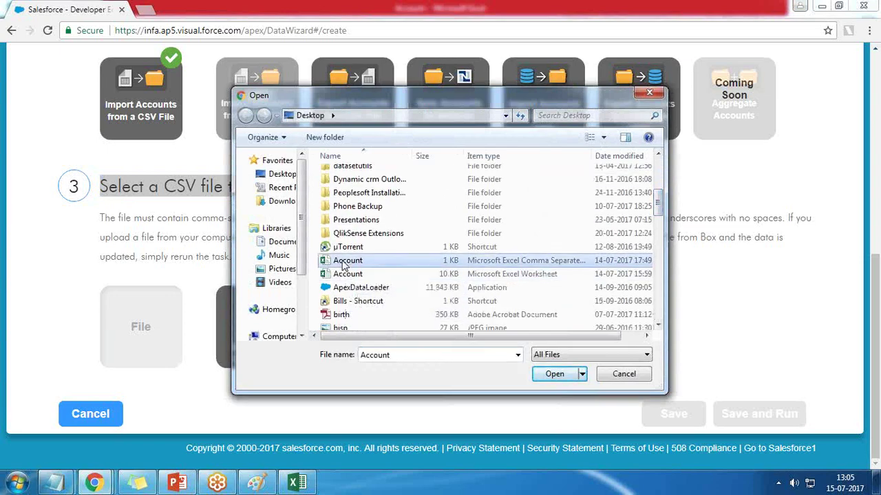
- Check the file types of the two Account files on the desktop in their properties
{"action": "left_click", "coordinate": [877, 481]}
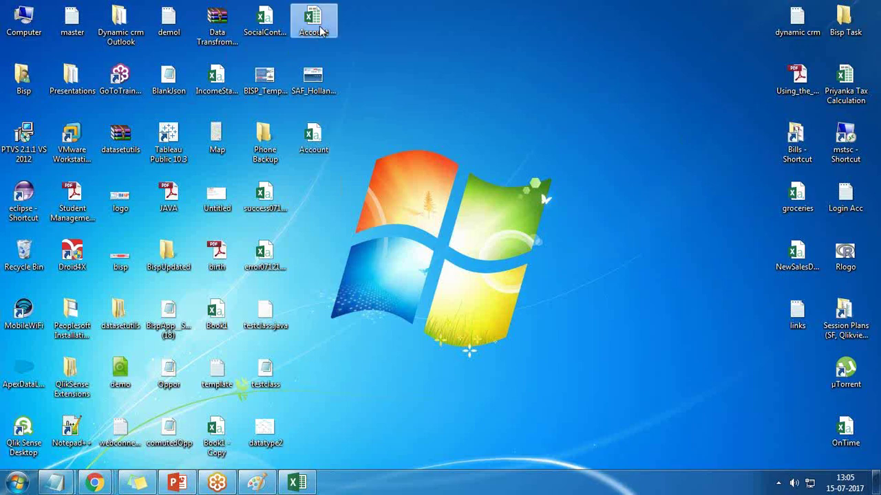
{"action": "right_click", "coordinate": [320, 31]}
{"action": "left_click", "coordinate": [366, 355]}
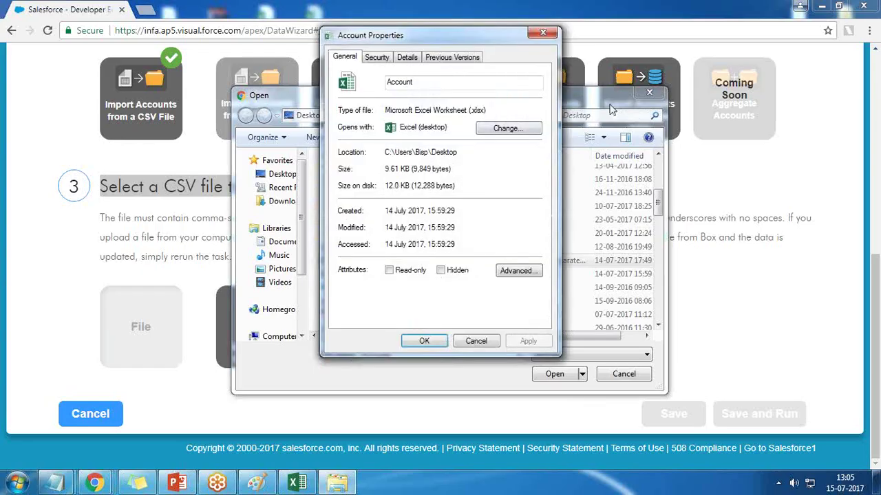
{"action": "left_click", "coordinate": [543, 32]}
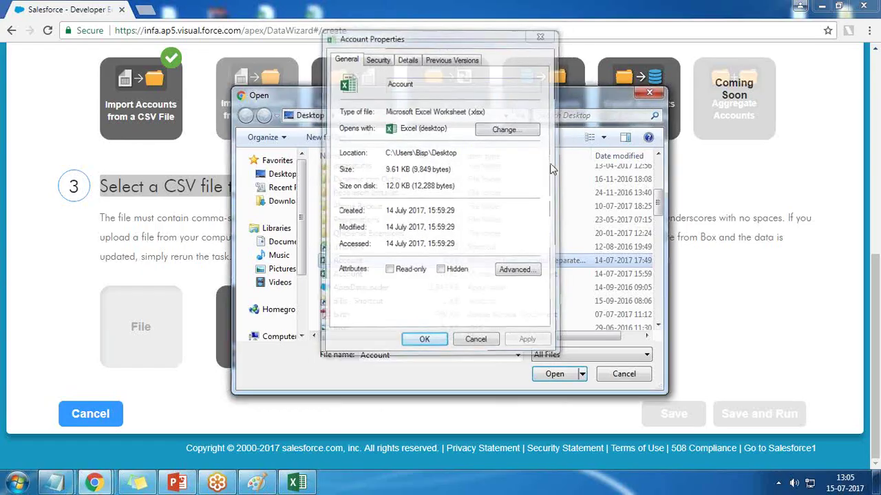
{"action": "left_click", "coordinate": [877, 482]}
{"action": "right_click", "coordinate": [327, 135]}
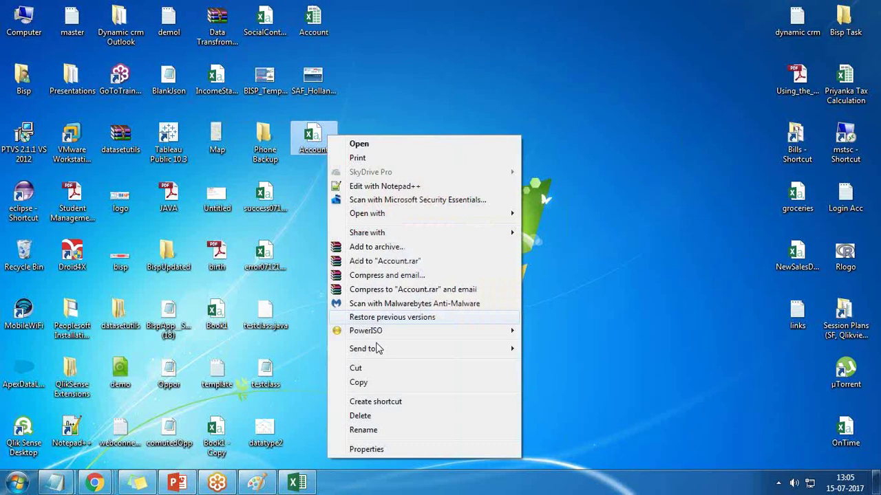
{"action": "left_click", "coordinate": [390, 447]}
{"action": "left_click_drag", "start_coordinate": [523, 222], "coordinate": [547, 220]}
{"action": "left_click", "coordinate": [551, 142]}
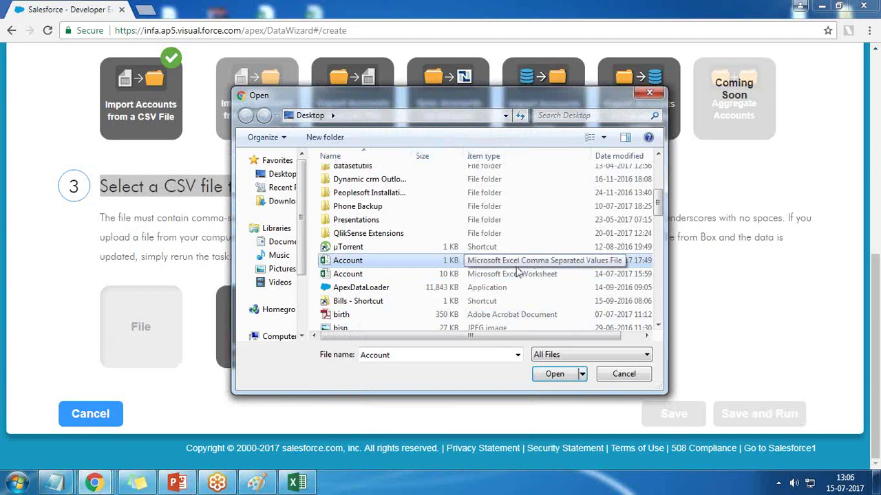
- Upload the comma-separated Account file to the import task and check the upload status
{"action": "left_click", "coordinate": [346, 262]}
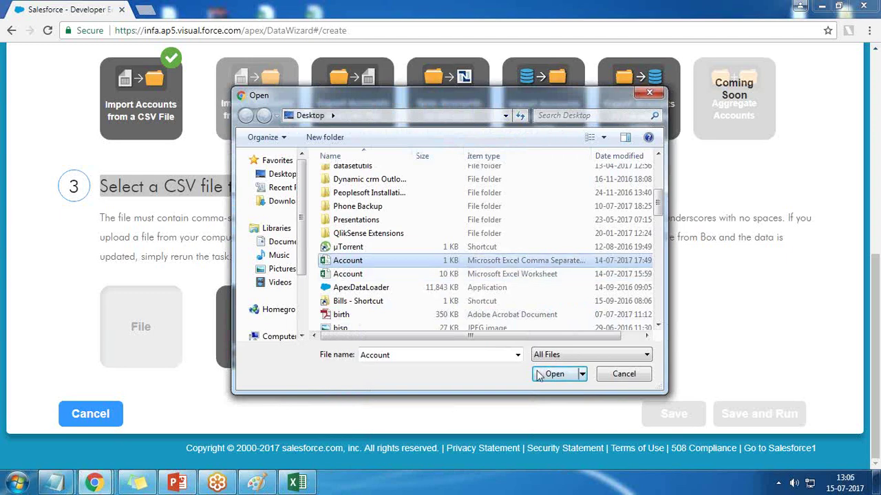
{"action": "left_click", "coordinate": [555, 377]}
{"action": "left_click", "coordinate": [555, 376]}
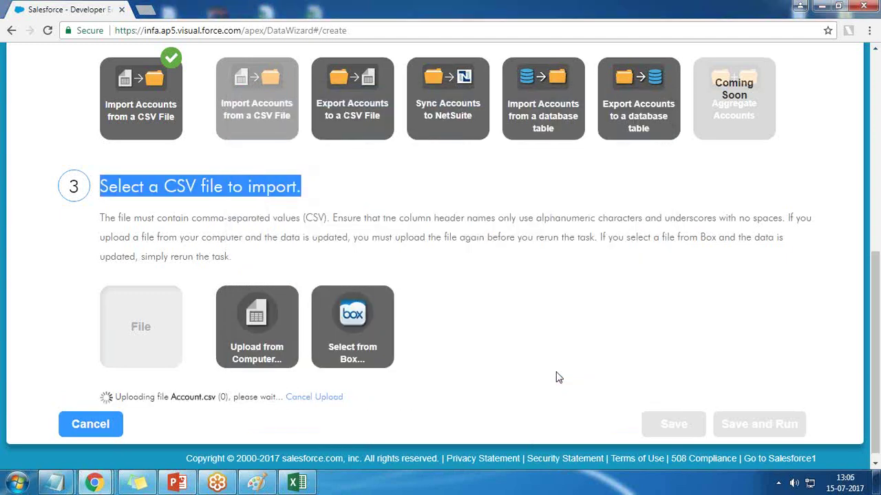
{"action": "scroll", "coordinate": [557, 377], "scroll_direction": "down", "scroll_amount": 1}
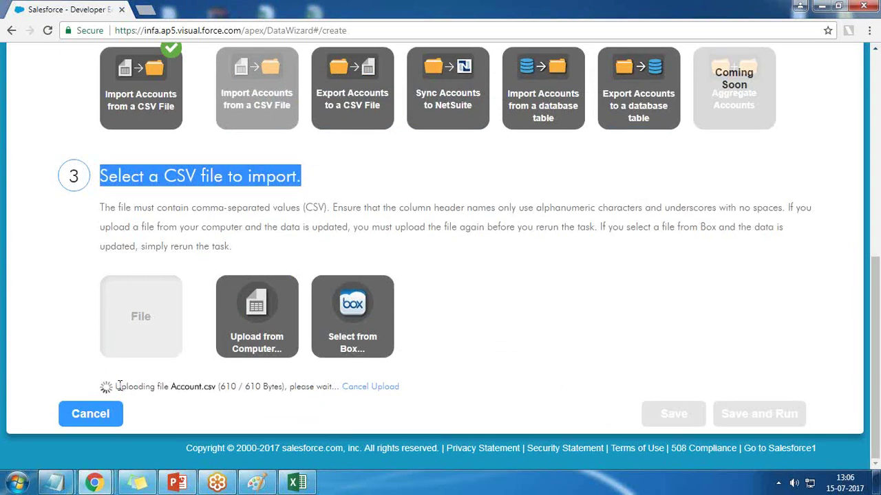
{"action": "scroll", "coordinate": [203, 359], "scroll_direction": "up", "scroll_amount": 1}
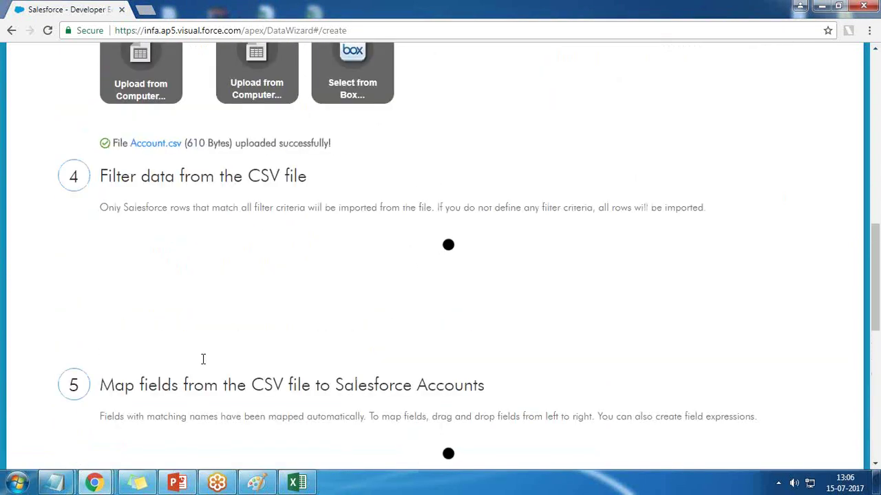
{"action": "left_click_drag", "start_coordinate": [231, 143], "coordinate": [320, 143]}
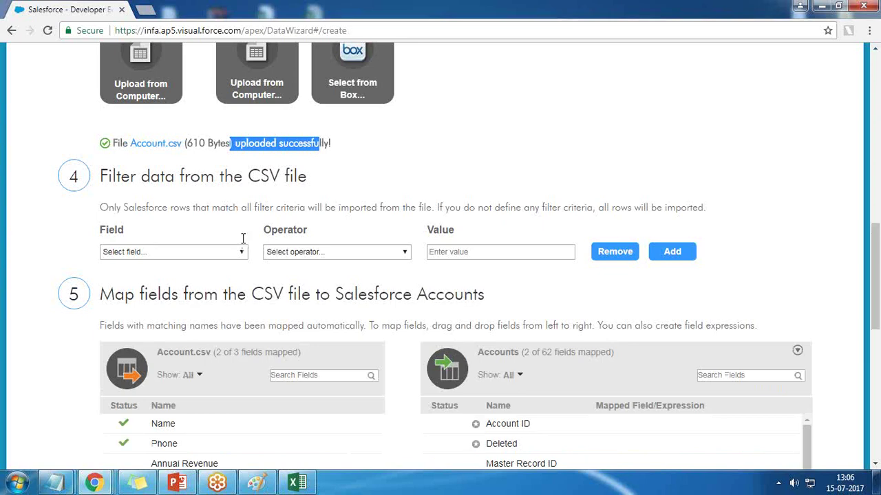
{"action": "scroll", "coordinate": [243, 238], "scroll_direction": "up", "scroll_amount": 2}
{"action": "scroll", "coordinate": [271, 301], "scroll_direction": "down", "scroll_amount": 1}
{"action": "left_click", "coordinate": [155, 321]}
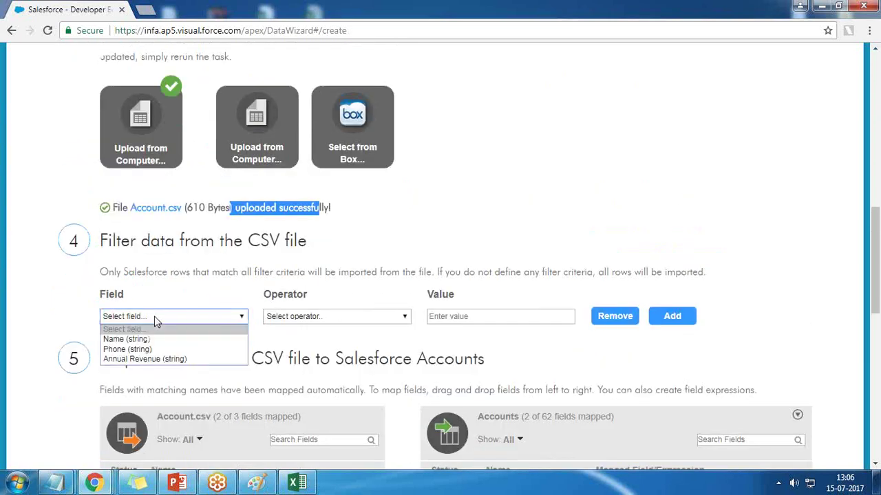
{"action": "left_click", "coordinate": [154, 365]}
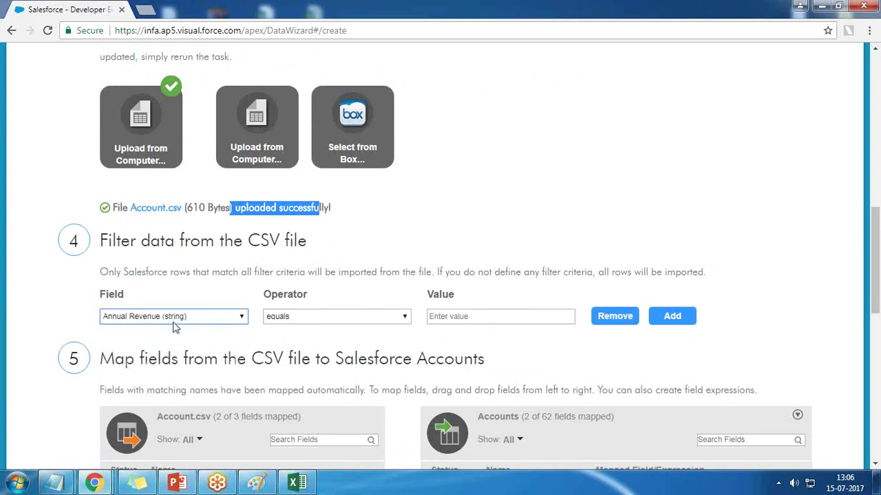
{"action": "left_click", "coordinate": [317, 317]}
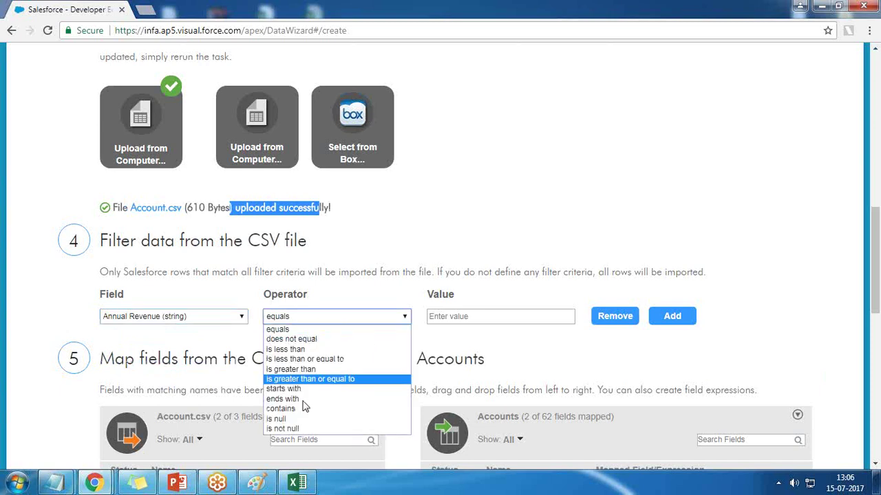
{"action": "left_click", "coordinate": [315, 329]}
{"action": "left_click", "coordinate": [152, 318]}
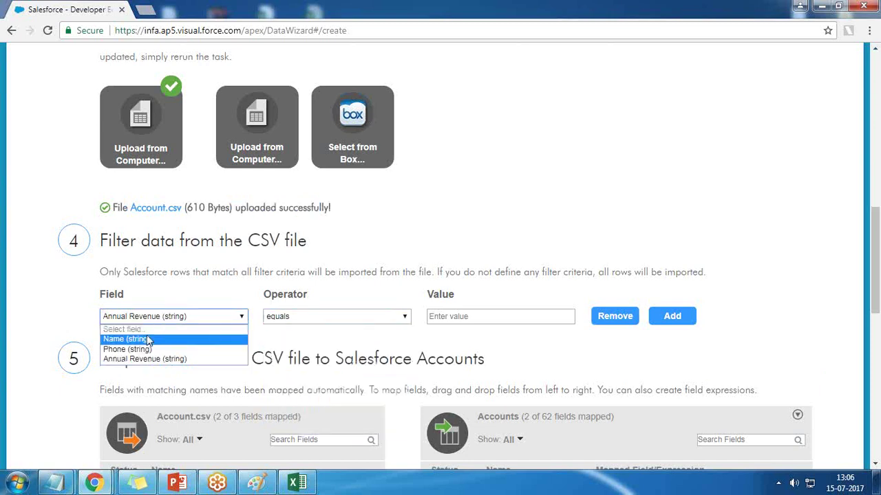
{"action": "left_click", "coordinate": [175, 291]}
{"action": "left_click", "coordinate": [614, 318]}
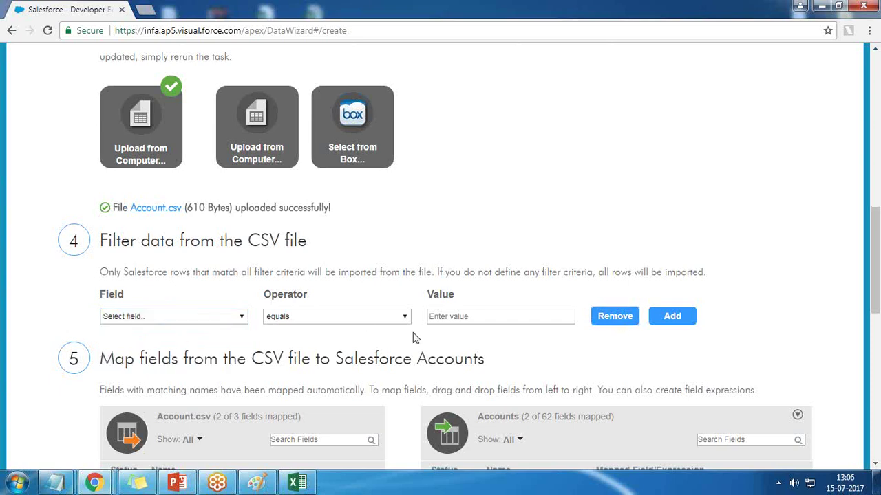
- Compare the column headers of the Account sheet in Excel with the Account.csv and Accounts field lists in Chrome's mapping section
{"action": "scroll", "coordinate": [413, 338], "scroll_direction": "down", "scroll_amount": 1}
{"action": "scroll", "coordinate": [182, 284], "scroll_direction": "down", "scroll_amount": 1}
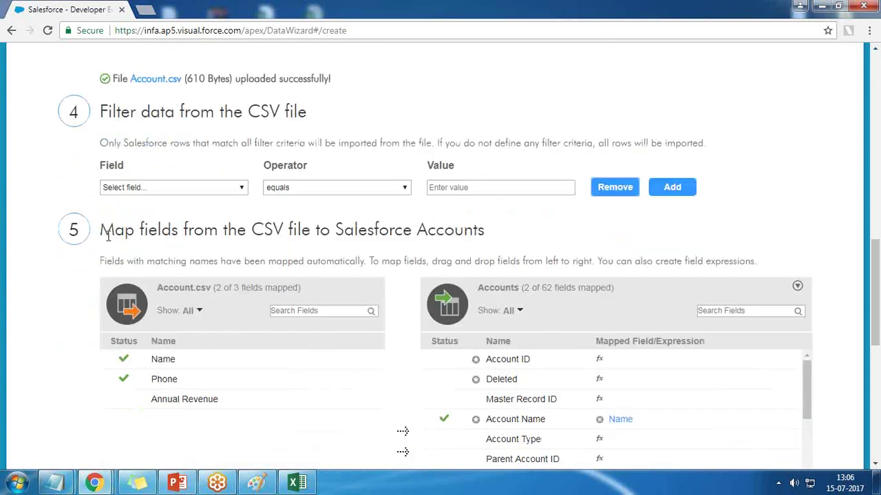
{"action": "left_click_drag", "start_coordinate": [101, 231], "coordinate": [498, 230]}
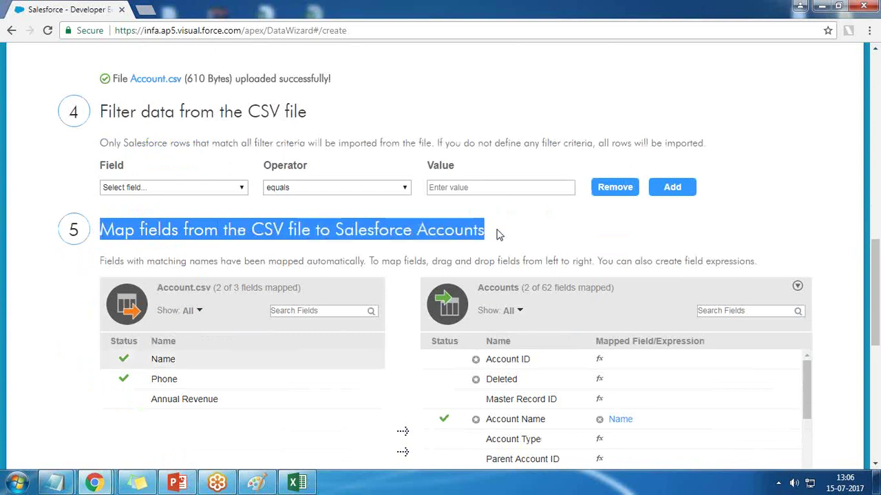
{"action": "left_click", "coordinate": [299, 485]}
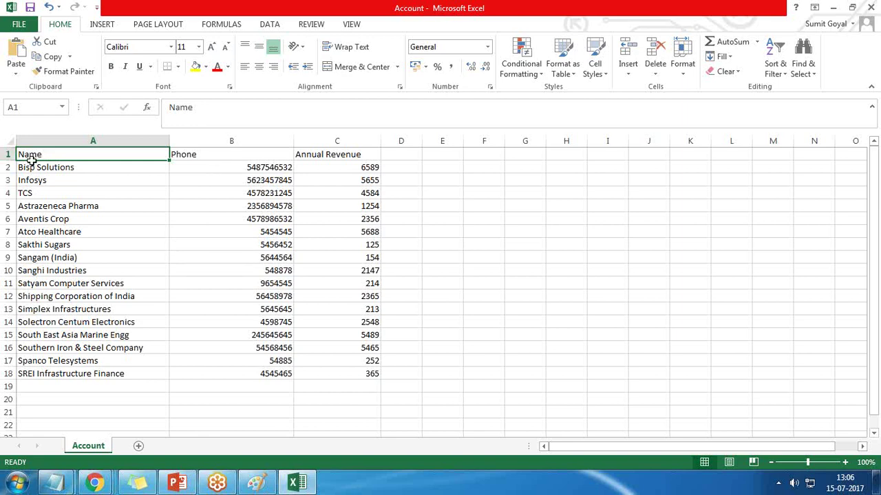
{"action": "key", "text": "alt+Tab"}
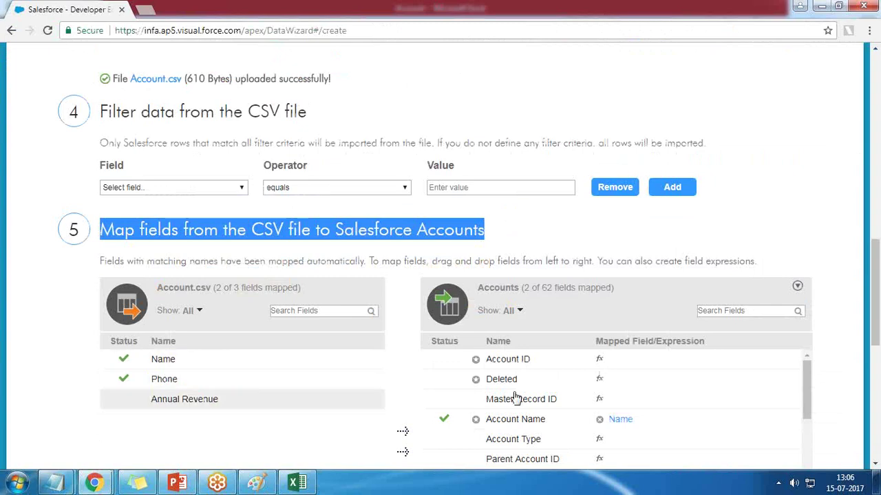
{"action": "scroll", "coordinate": [531, 393], "scroll_direction": "down", "scroll_amount": 2}
{"action": "scroll", "coordinate": [531, 393], "scroll_direction": "up", "scroll_amount": 2}
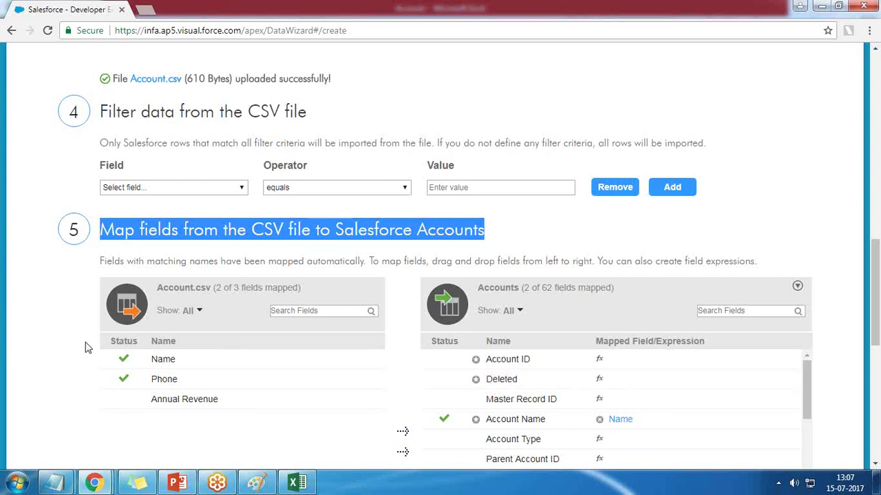
{"action": "scroll", "coordinate": [103, 310], "scroll_direction": "down", "scroll_amount": 2}
{"action": "left_click_drag", "start_coordinate": [158, 159], "coordinate": [224, 159]}
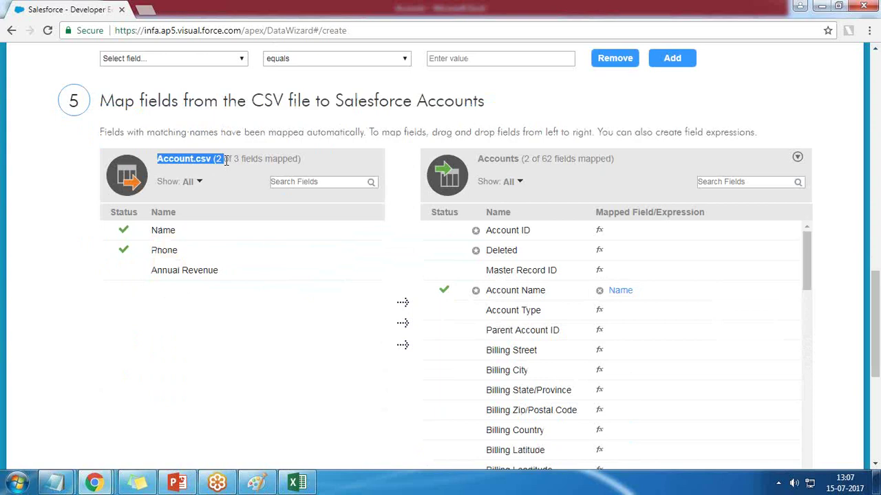
{"action": "left_click_drag", "start_coordinate": [478, 159], "coordinate": [523, 159]}
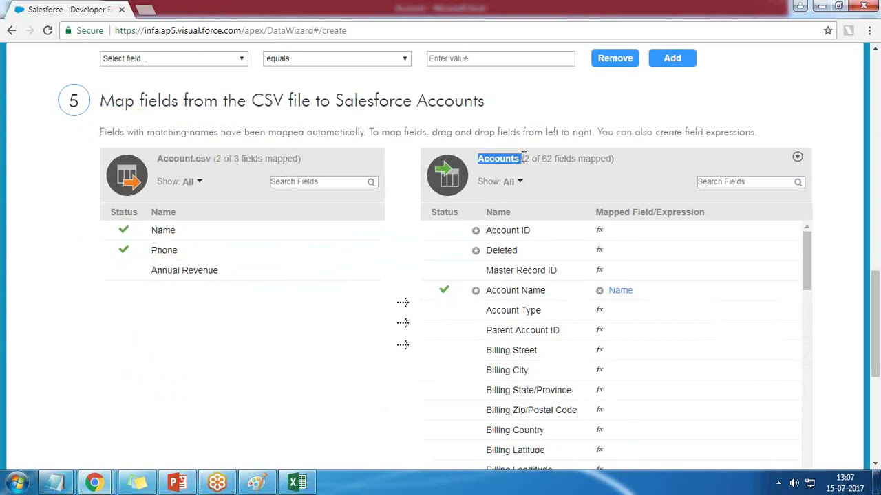
- Filter the Salesforce Accounts field list to the mapped fields and then to the unmapped fields
{"action": "left_click", "coordinate": [204, 179]}
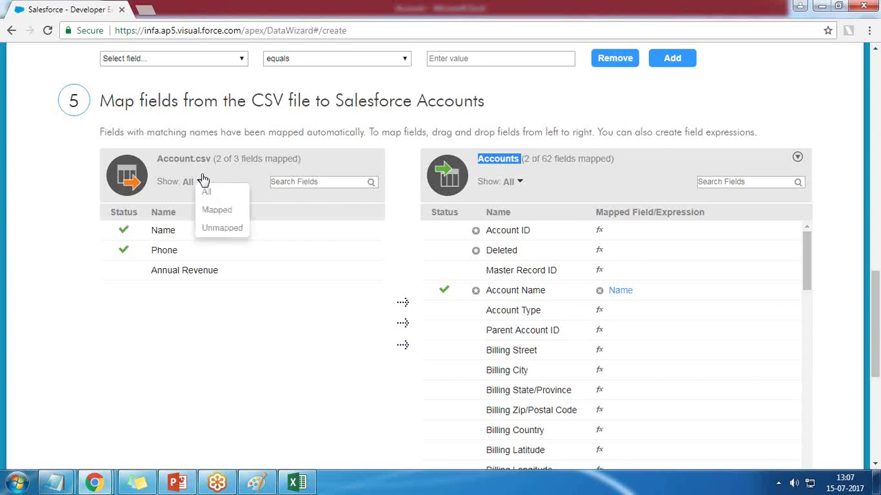
{"action": "left_click", "coordinate": [517, 183]}
{"action": "left_click", "coordinate": [537, 210]}
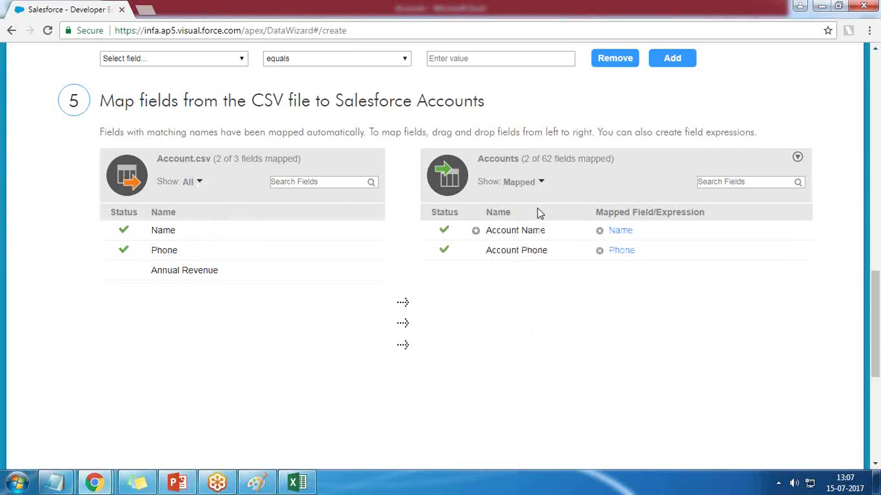
{"action": "left_click", "coordinate": [527, 182]}
{"action": "left_click", "coordinate": [541, 231]}
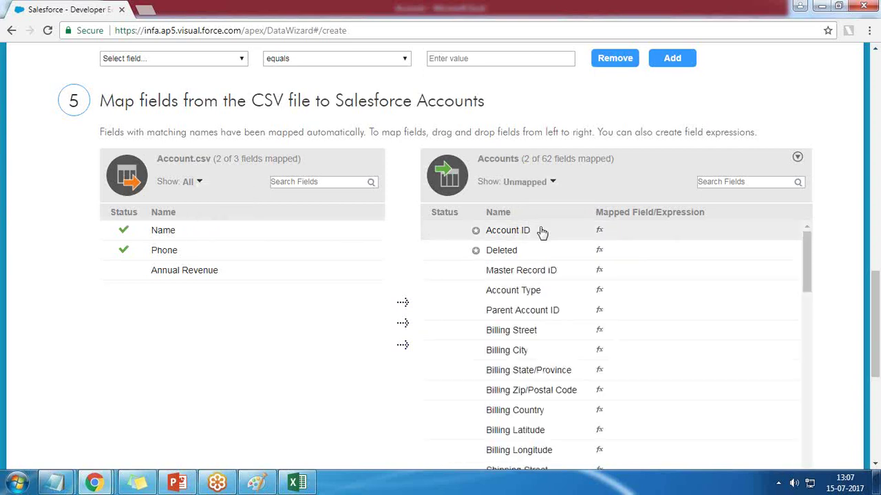
- Map the Annual Revenue field of Account.csv to the Annual Revenue field of Salesforce Accounts
{"action": "mouse_move", "coordinate": [156, 252]}
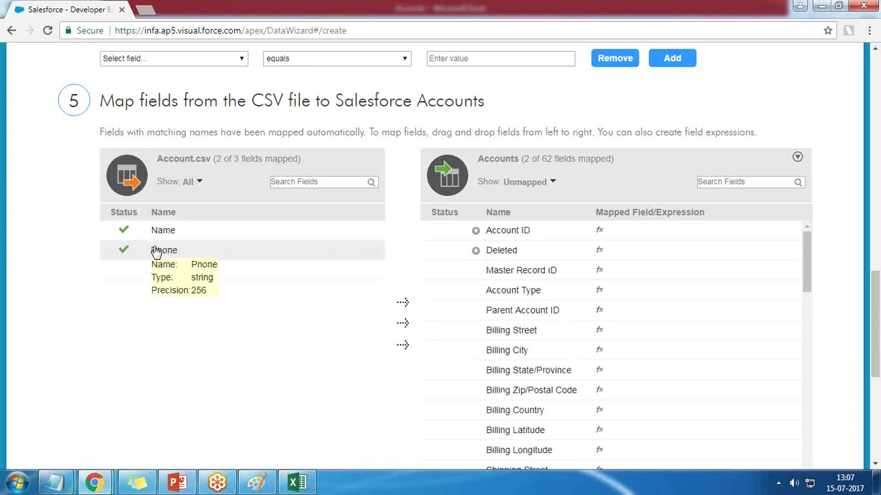
{"action": "mouse_move", "coordinate": [170, 275]}
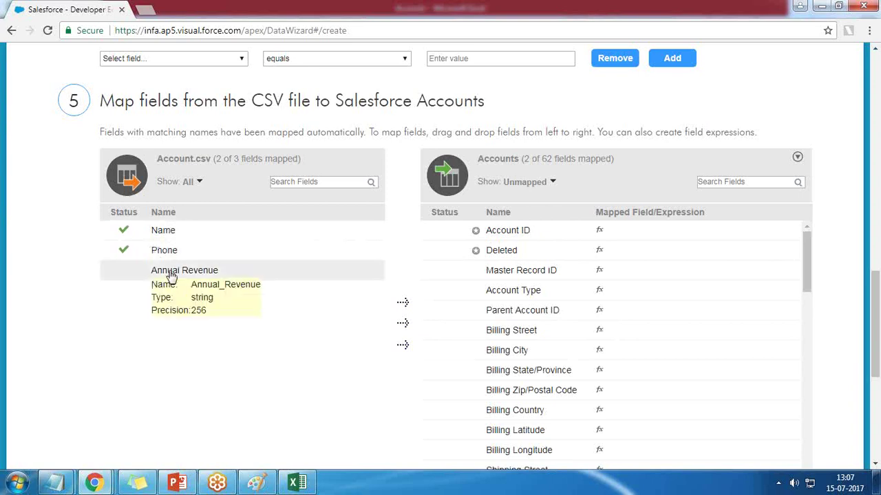
{"action": "scroll", "coordinate": [599, 349], "scroll_direction": "down", "scroll_amount": 2}
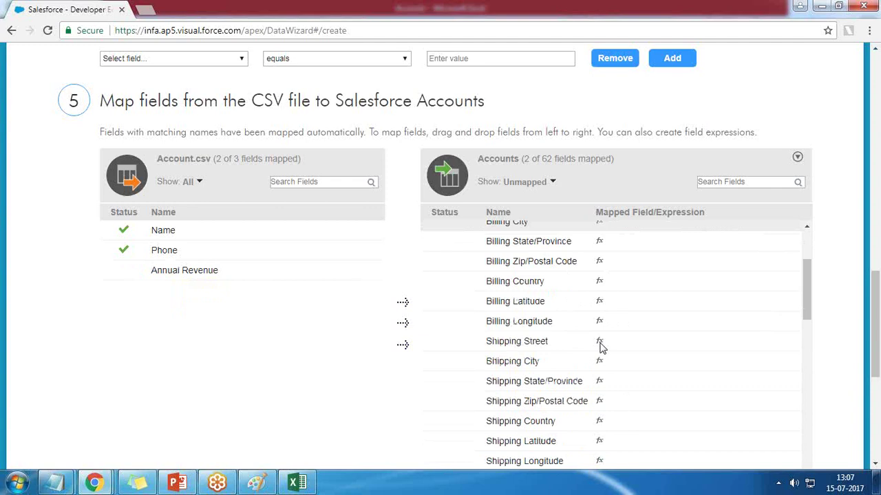
{"action": "scroll", "coordinate": [600, 349], "scroll_direction": "down", "scroll_amount": 2}
{"action": "scroll", "coordinate": [602, 350], "scroll_direction": "down", "scroll_amount": 1}
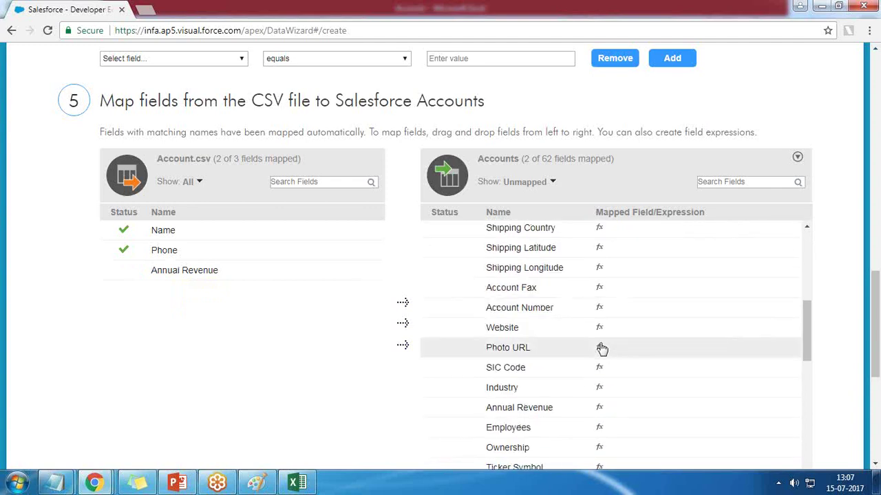
{"action": "scroll", "coordinate": [541, 407], "scroll_direction": "down", "scroll_amount": 3}
{"action": "mouse_move", "coordinate": [536, 282]}
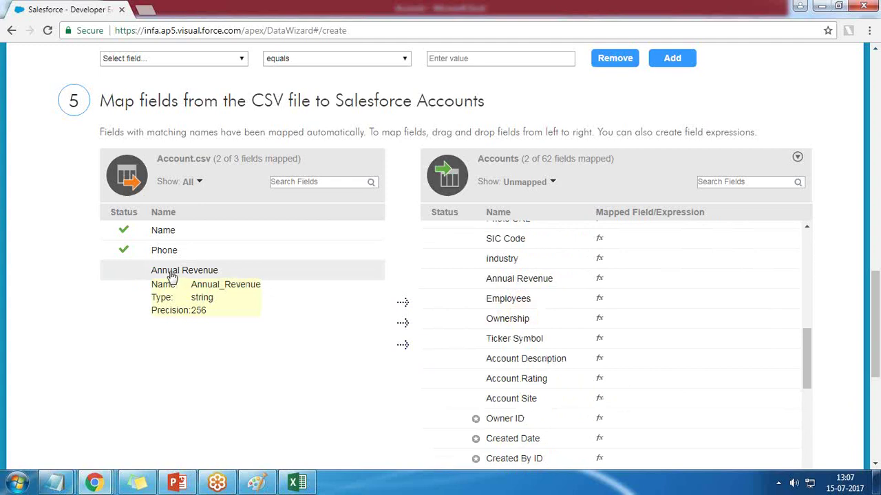
{"action": "left_click_drag", "start_coordinate": [172, 275], "coordinate": [488, 281]}
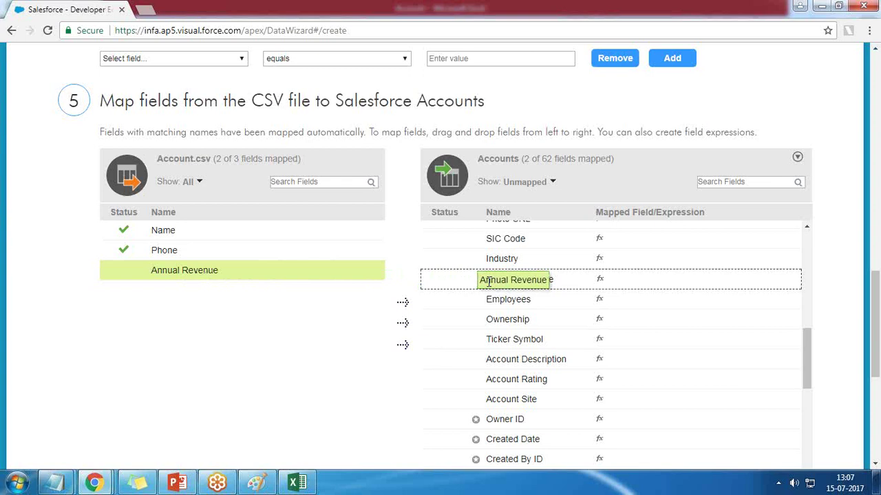
{"action": "left_click_drag", "start_coordinate": [488, 281], "coordinate": [489, 281]}
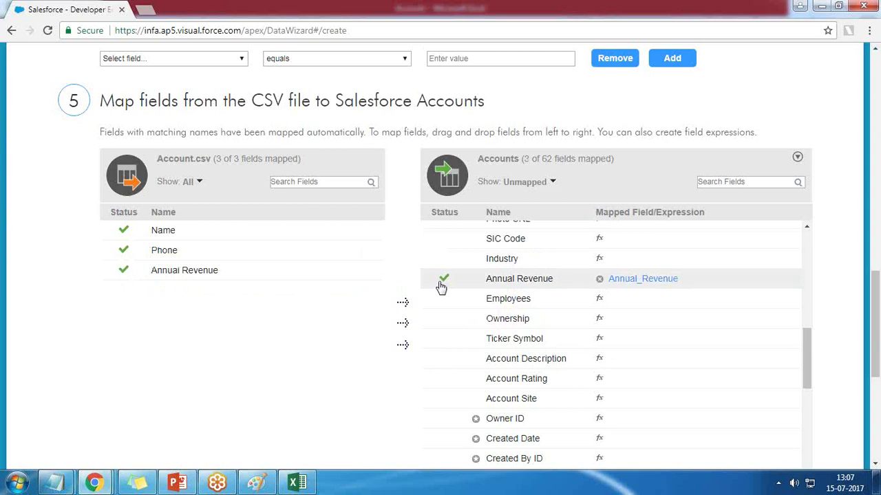
- Show only the mapped Salesforce Accounts fields and check them against the Account.csv fields
{"action": "left_click", "coordinate": [537, 183]}
{"action": "left_click", "coordinate": [553, 209]}
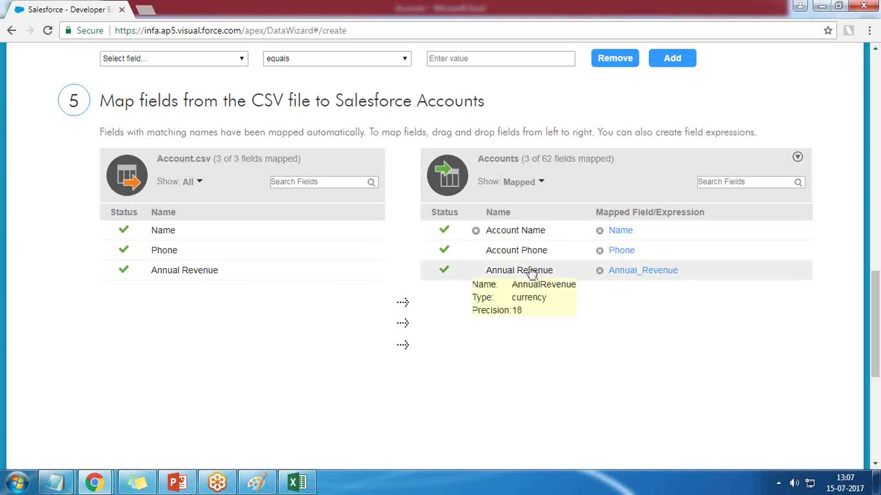
{"action": "mouse_move", "coordinate": [162, 234]}
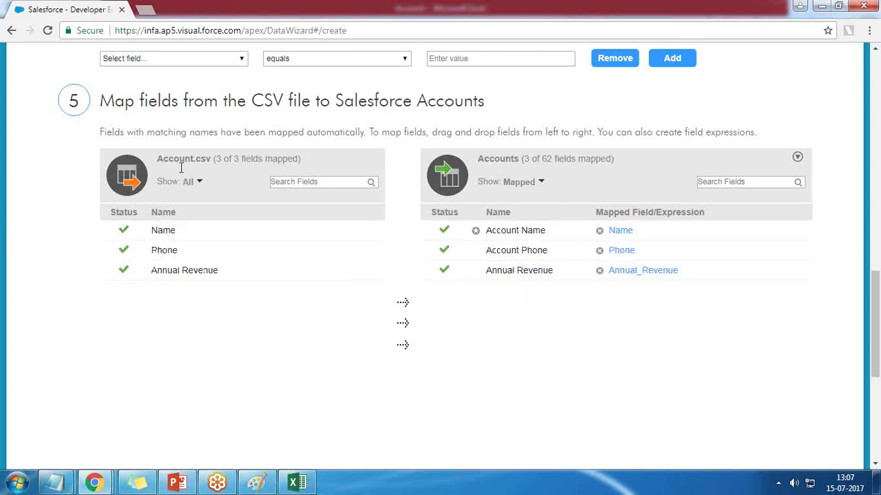
- Preview the current data of the CSV file and of Salesforce Accounts below the mapping, and hide the preview again
{"action": "scroll", "coordinate": [587, 366], "scroll_direction": "down", "scroll_amount": 2}
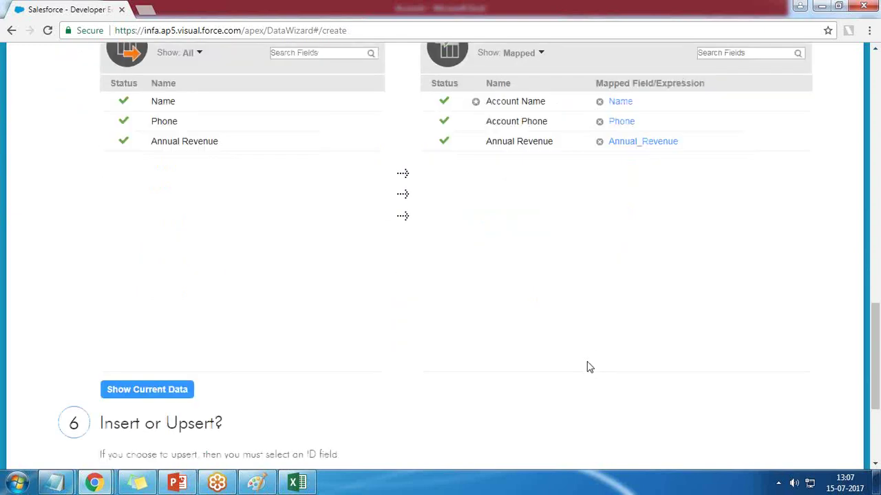
{"action": "left_click", "coordinate": [144, 392]}
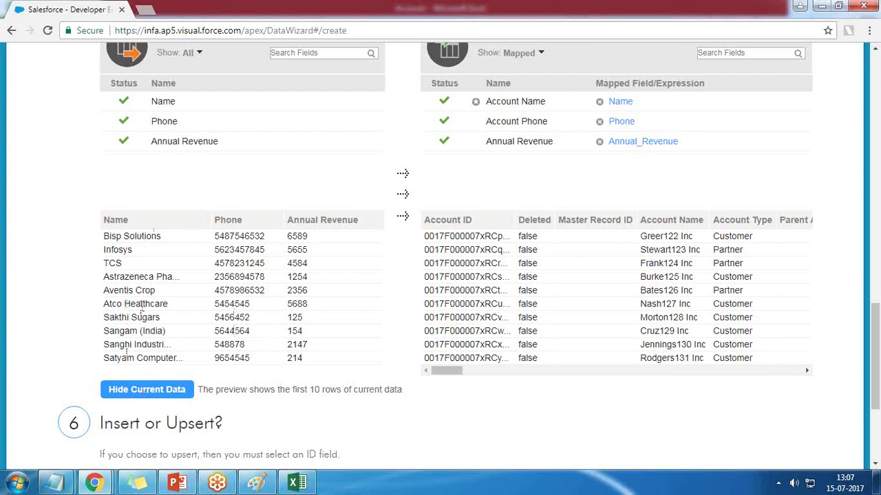
{"action": "scroll", "coordinate": [141, 309], "scroll_direction": "down", "scroll_amount": 3}
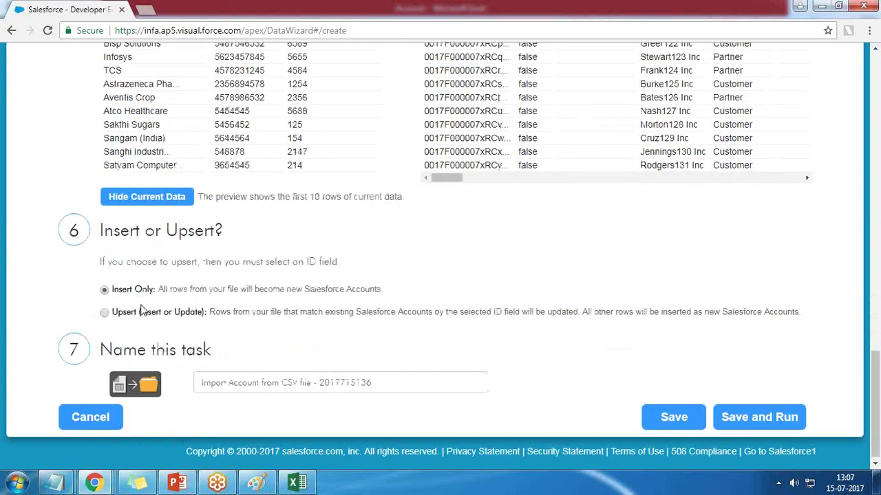
{"action": "scroll", "coordinate": [141, 310], "scroll_direction": "up", "scroll_amount": 2}
{"action": "left_click_drag", "start_coordinate": [446, 307], "coordinate": [421, 309]}
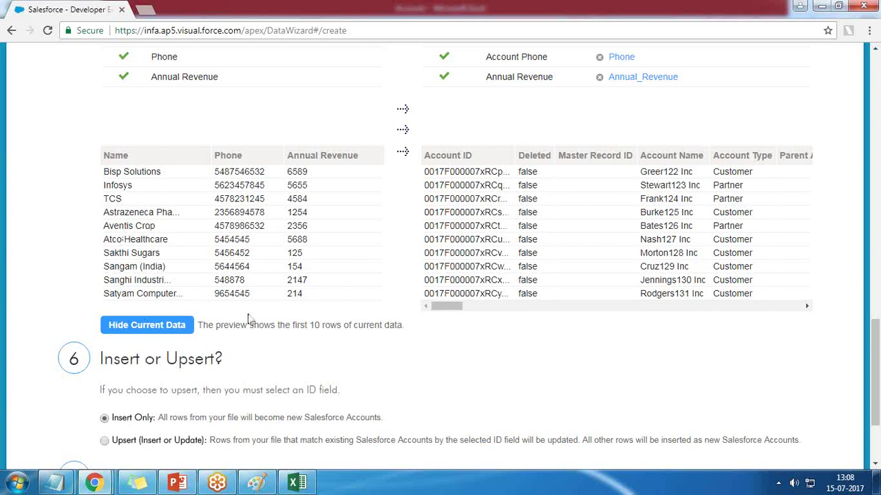
{"action": "left_click_drag", "start_coordinate": [457, 307], "coordinate": [413, 324]}
{"action": "left_click", "coordinate": [158, 330]}
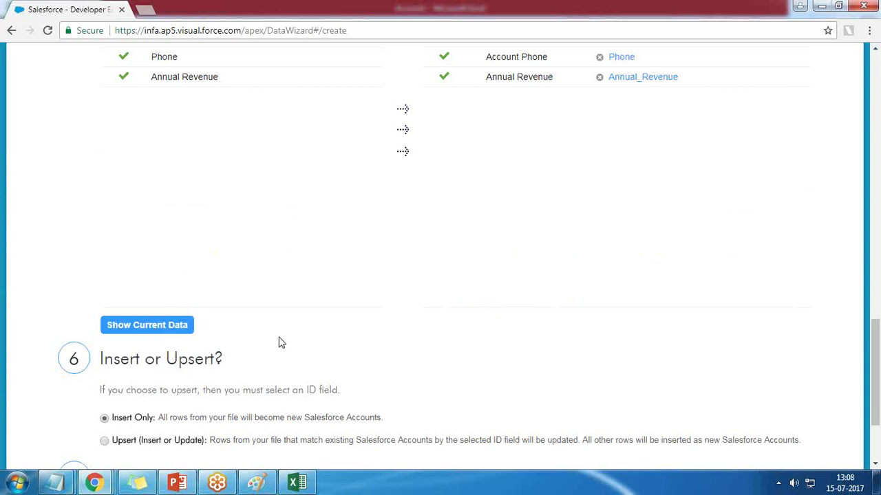
- Save and run the import task with the Insert Only option and its proposed name
{"action": "scroll", "coordinate": [373, 344], "scroll_direction": "down", "scroll_amount": 2}
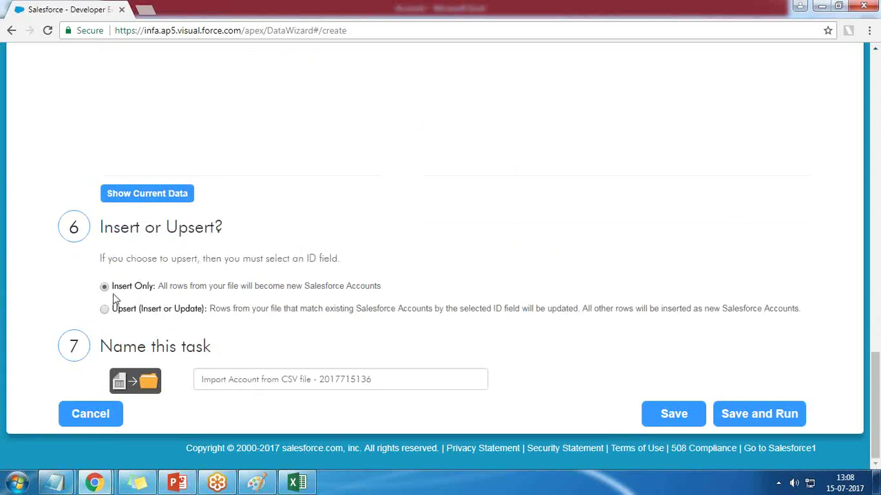
{"action": "left_click", "coordinate": [383, 379]}
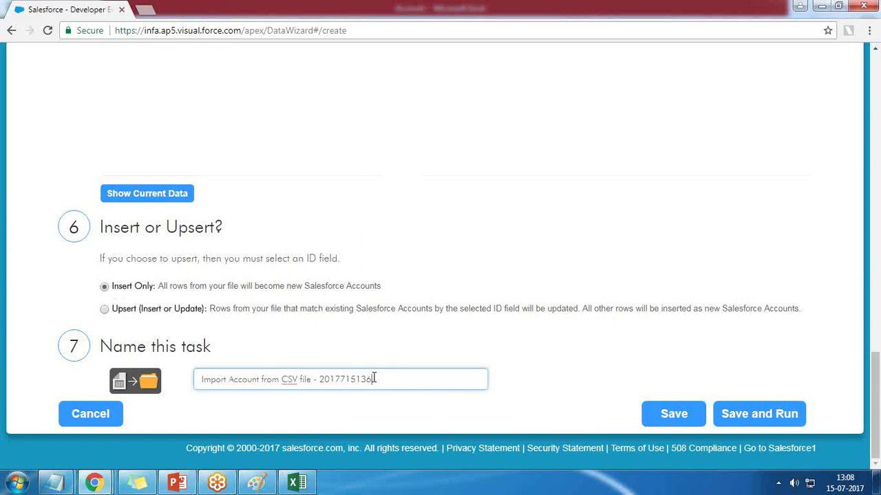
{"action": "left_click", "coordinate": [205, 379]}
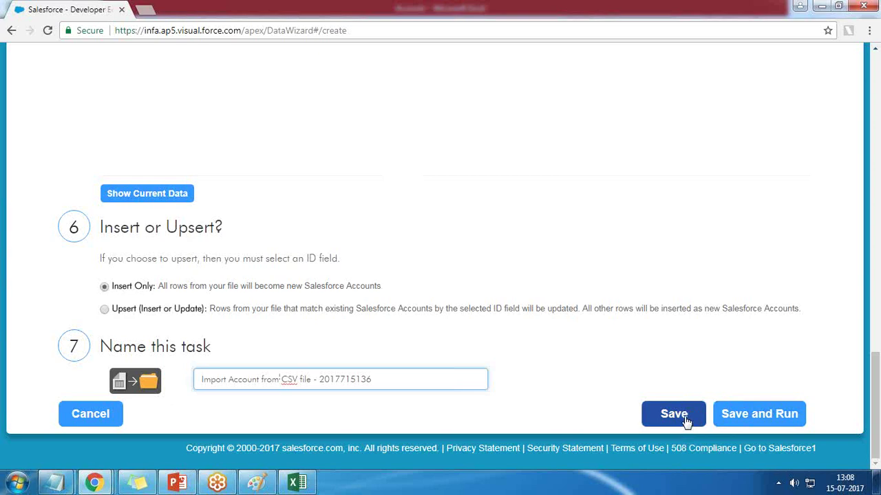
{"action": "left_click", "coordinate": [761, 414]}
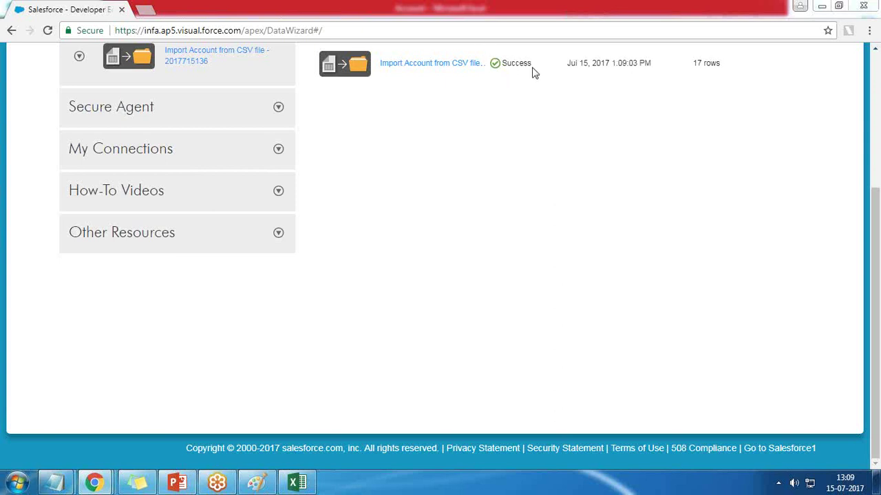
- Check the row count of the completed import task and expand My Connections to view the available connections
{"action": "left_click_drag", "start_coordinate": [692, 63], "coordinate": [716, 61]}
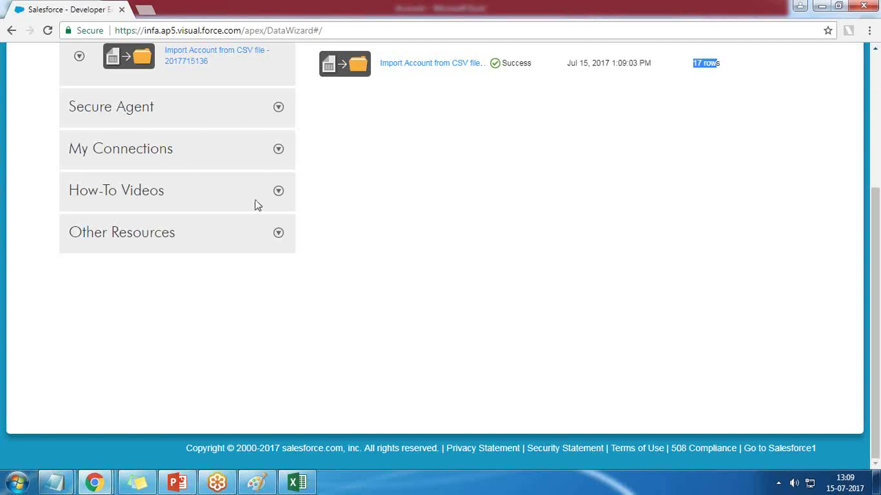
{"action": "left_click", "coordinate": [278, 150]}
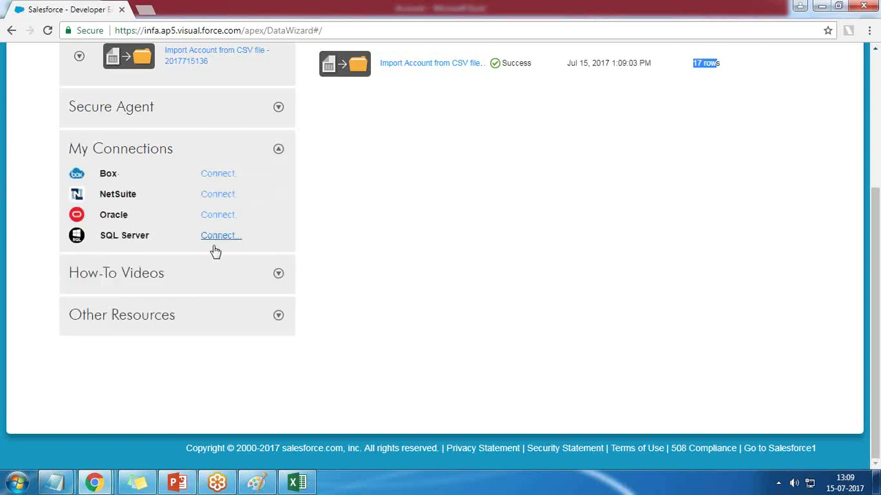
- Expand the Other Resources and Secure Agent sections, read what they offer, and view the available actions of the saved import task
{"action": "left_click", "coordinate": [278, 318]}
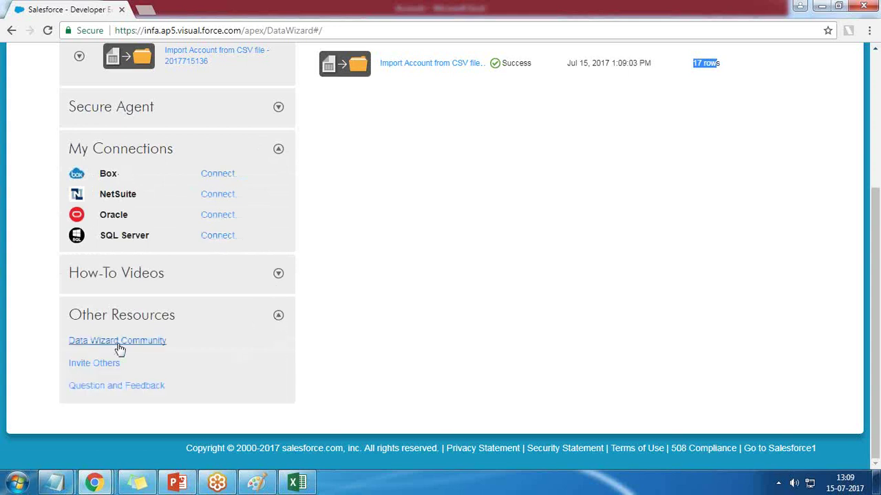
{"action": "left_click", "coordinate": [278, 109]}
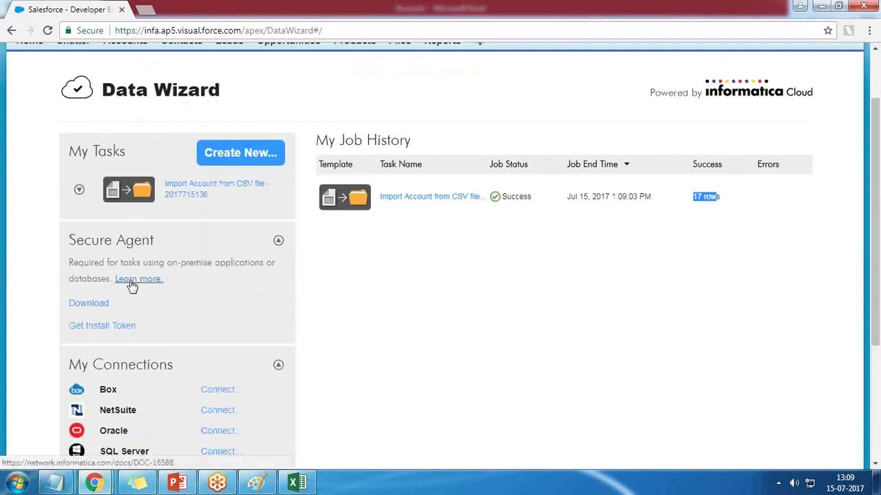
{"action": "left_click_drag", "start_coordinate": [120, 262], "coordinate": [187, 260]}
{"action": "left_click", "coordinate": [187, 261]}
{"action": "triple_click", "coordinate": [188, 196]}
{"action": "left_click", "coordinate": [79, 190]}
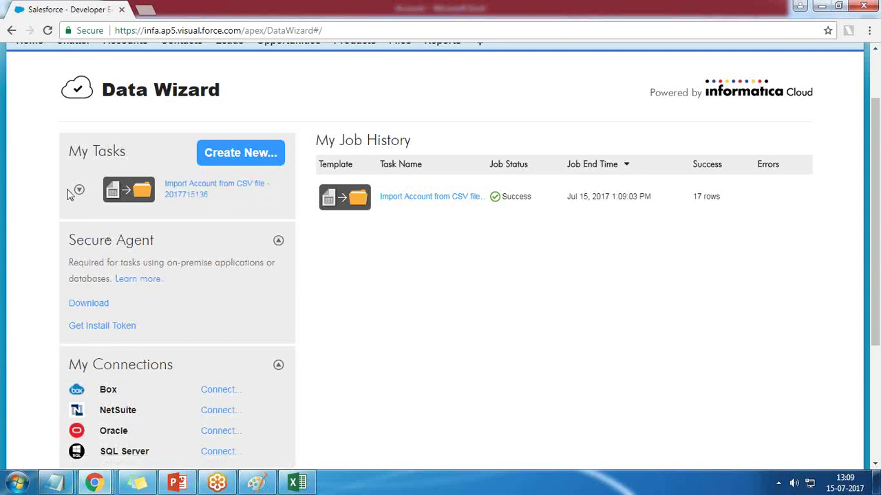
{"action": "left_click", "coordinate": [34, 192]}
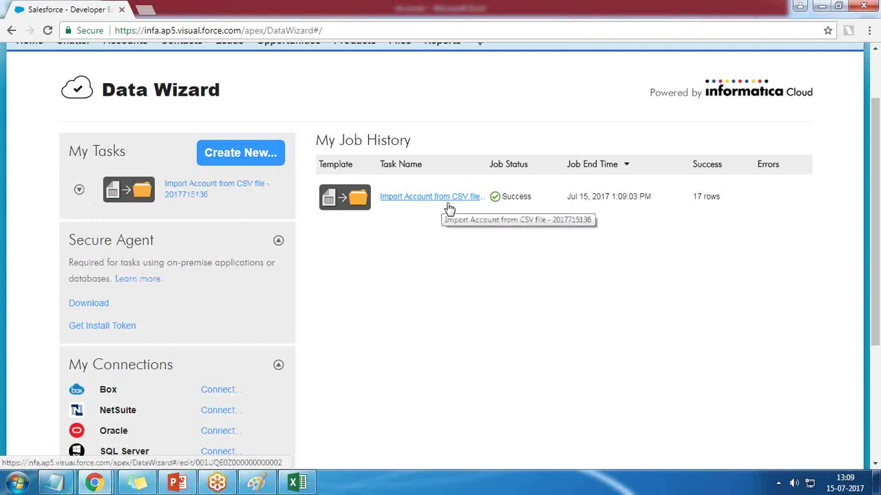
- Open the saved account import task for editing, cancel out of it without saving, and run the task again
{"action": "left_click", "coordinate": [79, 190]}
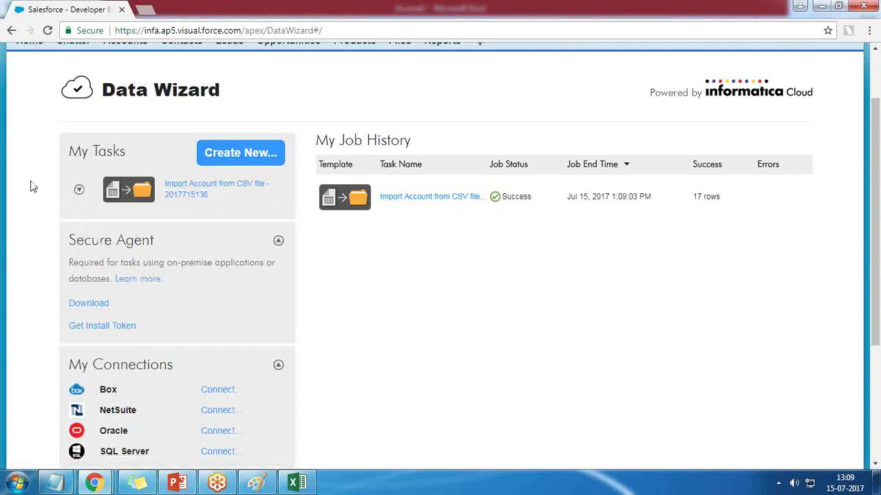
{"action": "mouse_move", "coordinate": [80, 198]}
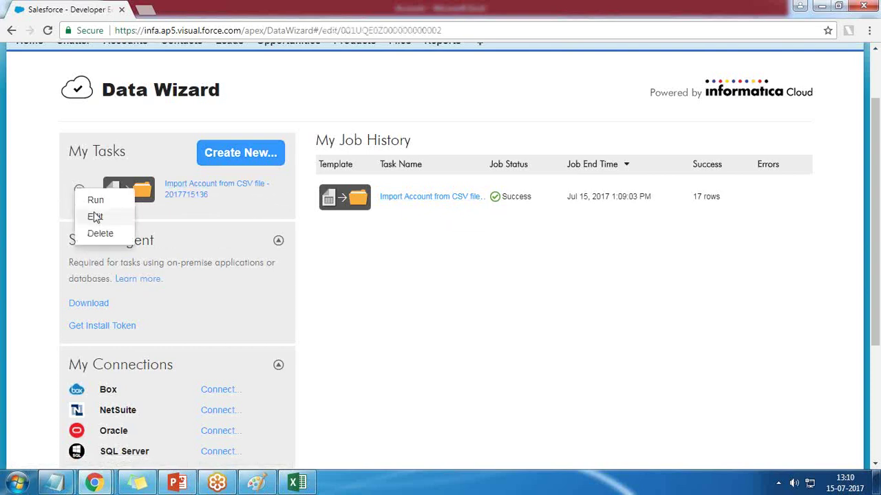
{"action": "left_click", "coordinate": [95, 216]}
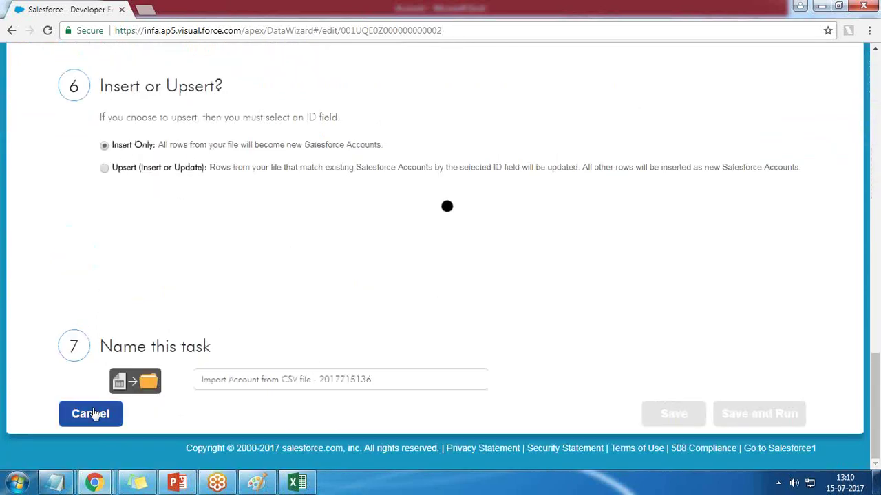
{"action": "left_click", "coordinate": [90, 414]}
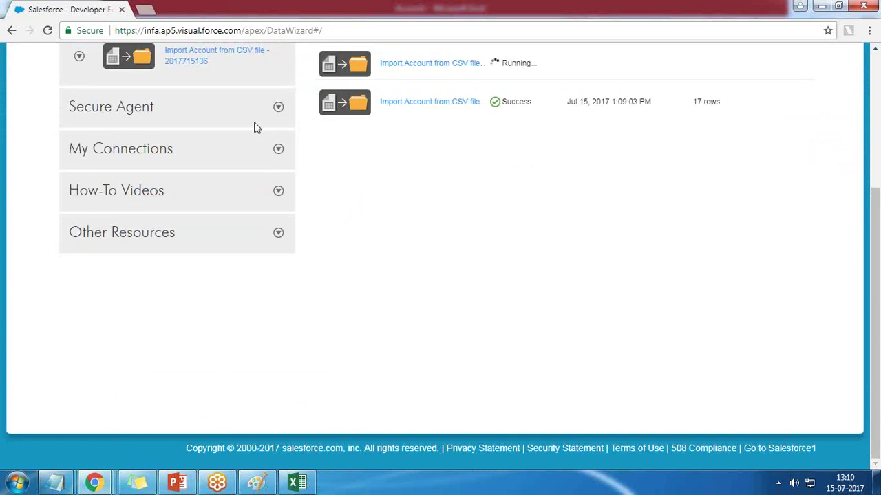
- Expand and collapse the Secure Agent section, then check the rerun import task's status in My Job History
{"action": "left_click", "coordinate": [278, 109]}
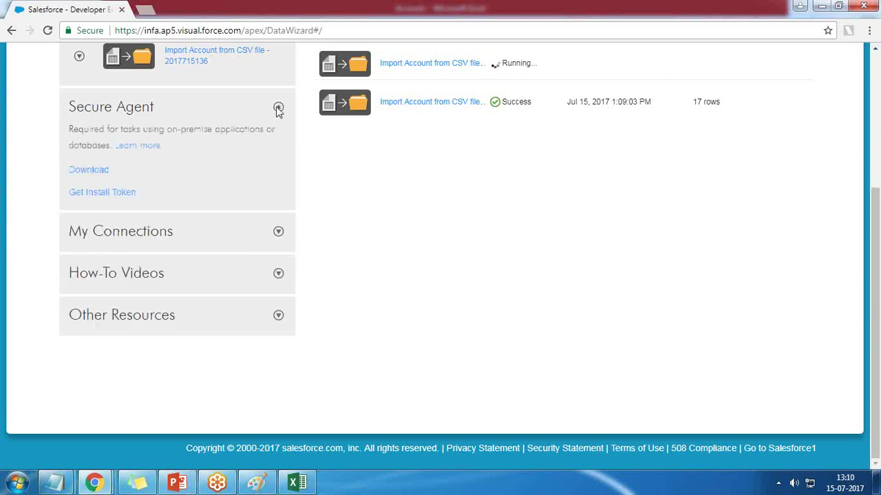
{"action": "left_click", "coordinate": [278, 108]}
{"action": "left_click", "coordinate": [79, 55]}
{"action": "left_click", "coordinate": [83, 66]}
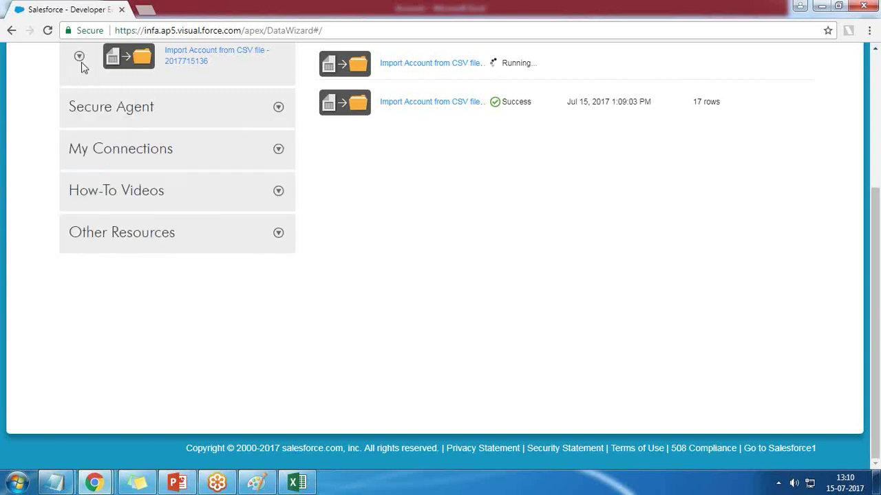
{"action": "scroll", "coordinate": [206, 75], "scroll_direction": "up", "scroll_amount": 3}
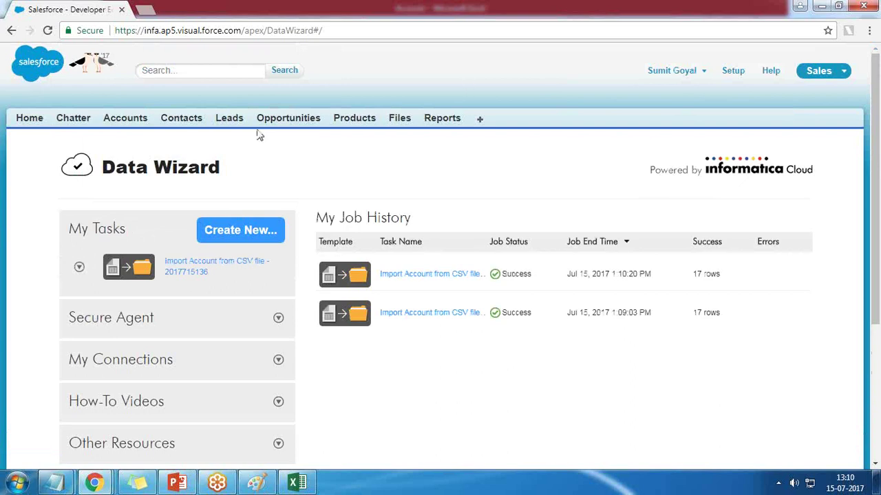
- Open the Accounts list with the New This Week view and look through the account records and the other available views
{"action": "left_click", "coordinate": [110, 121]}
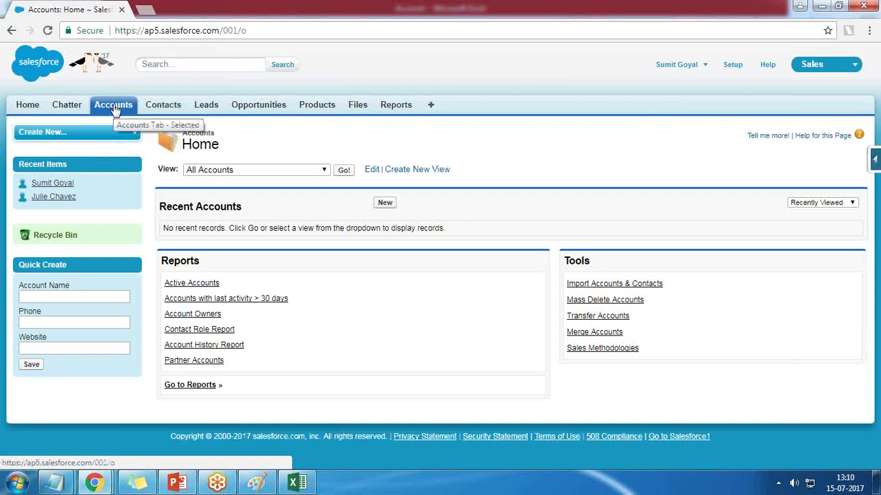
{"action": "left_click", "coordinate": [316, 170]}
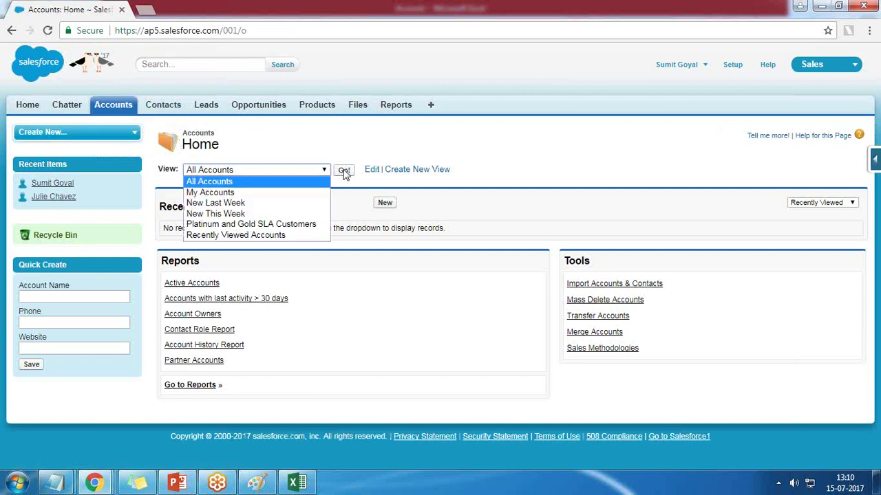
{"action": "left_click", "coordinate": [246, 214]}
{"action": "left_click", "coordinate": [344, 170]}
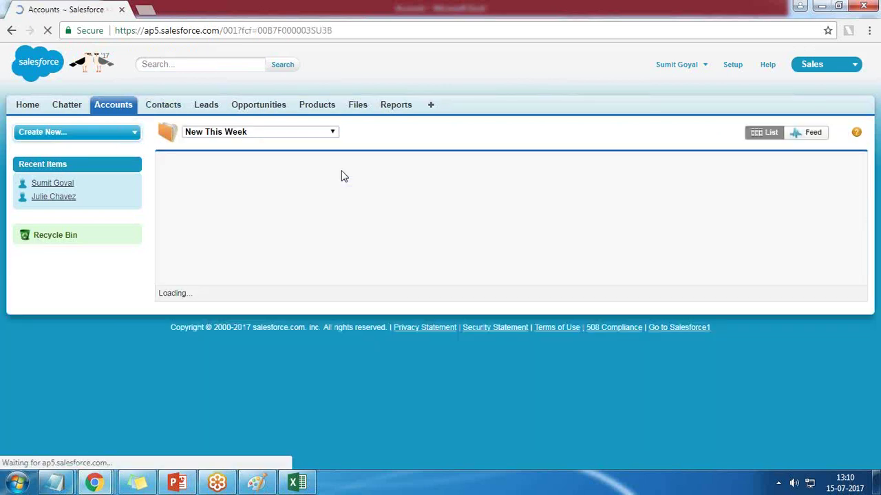
{"action": "scroll", "coordinate": [351, 342], "scroll_direction": "down", "scroll_amount": 3}
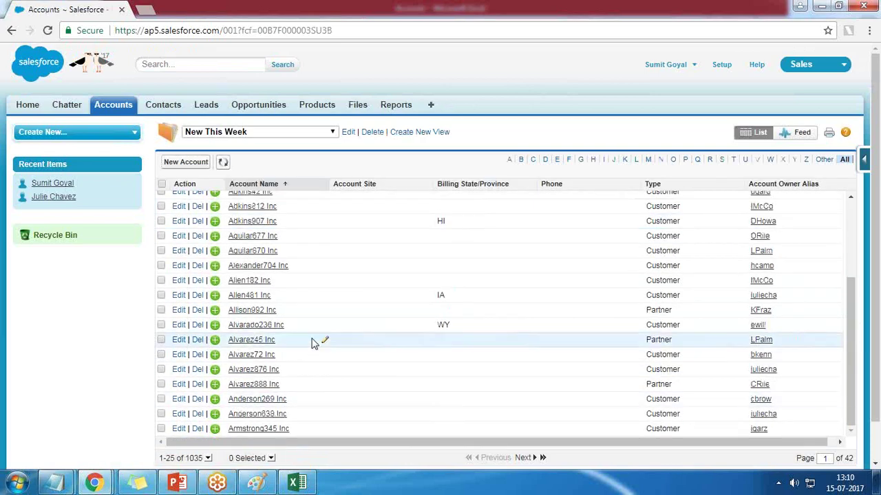
{"action": "scroll", "coordinate": [311, 342], "scroll_direction": "down", "scroll_amount": 1}
{"action": "scroll", "coordinate": [310, 358], "scroll_direction": "up", "scroll_amount": 4}
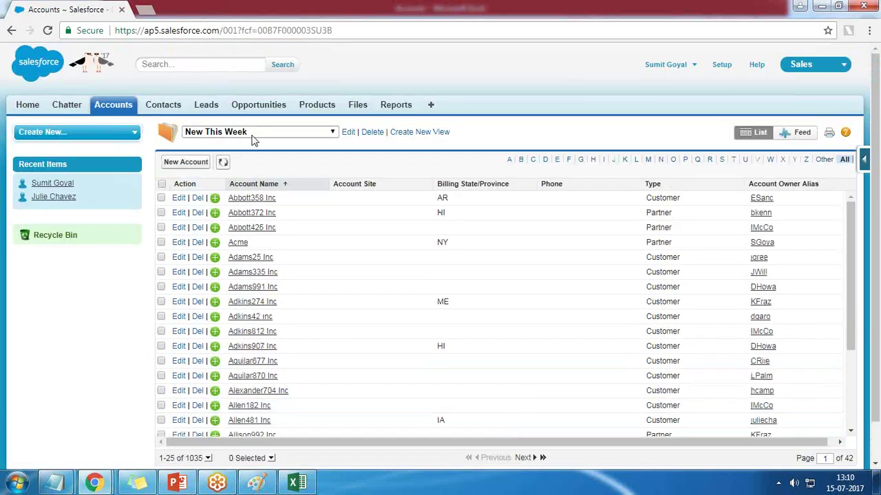
{"action": "left_click", "coordinate": [253, 135]}
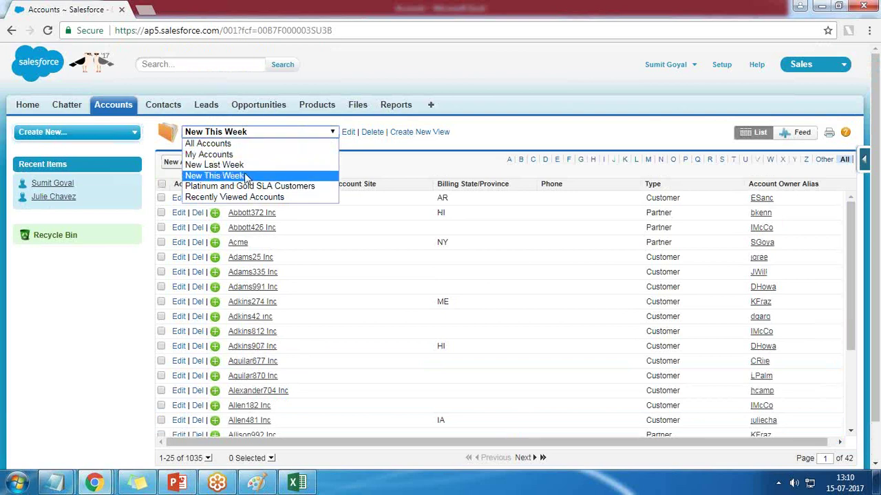
{"action": "left_click", "coordinate": [872, 332]}
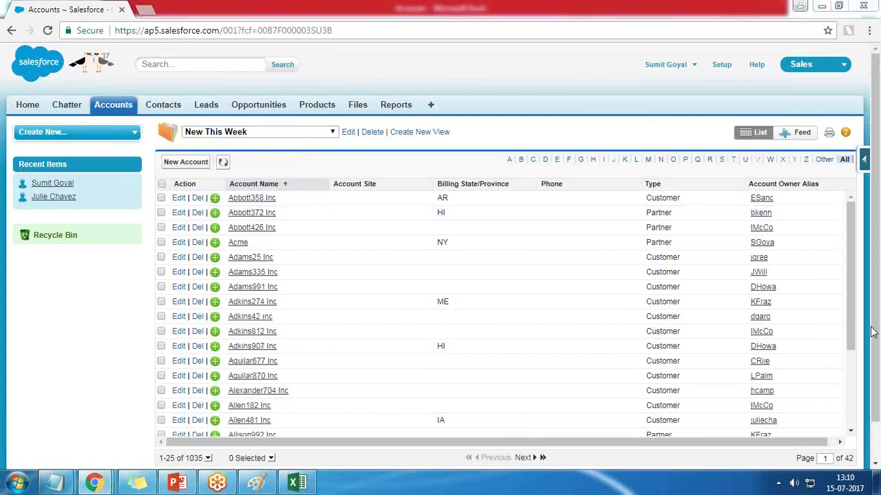